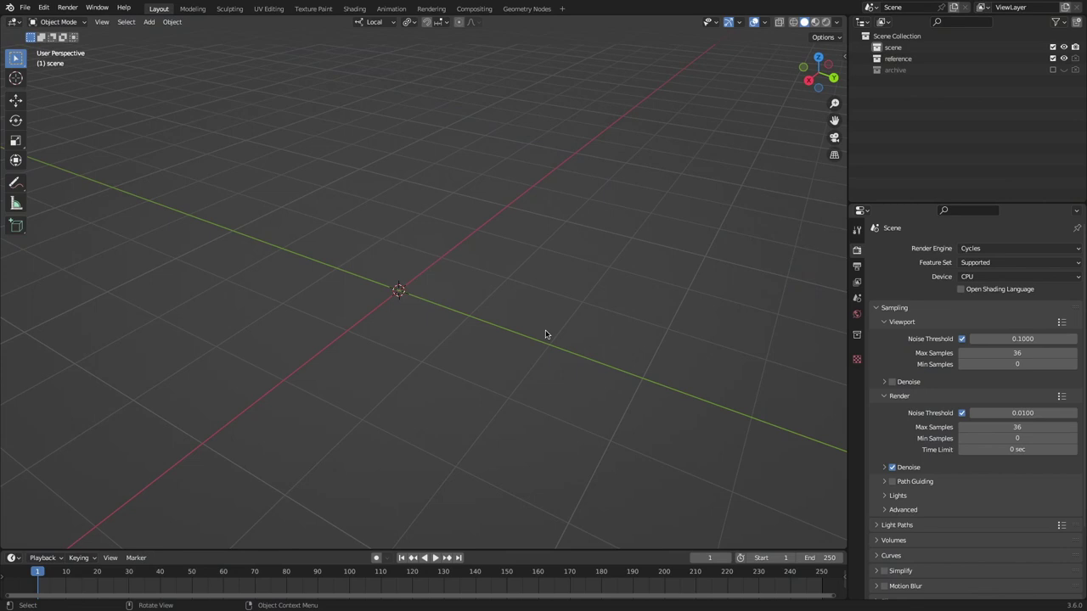
Set the viewport's transform orientation to Global.
{"action": "left_click", "coordinate": [377, 22]}
{"action": "left_click", "coordinate": [348, 57]}
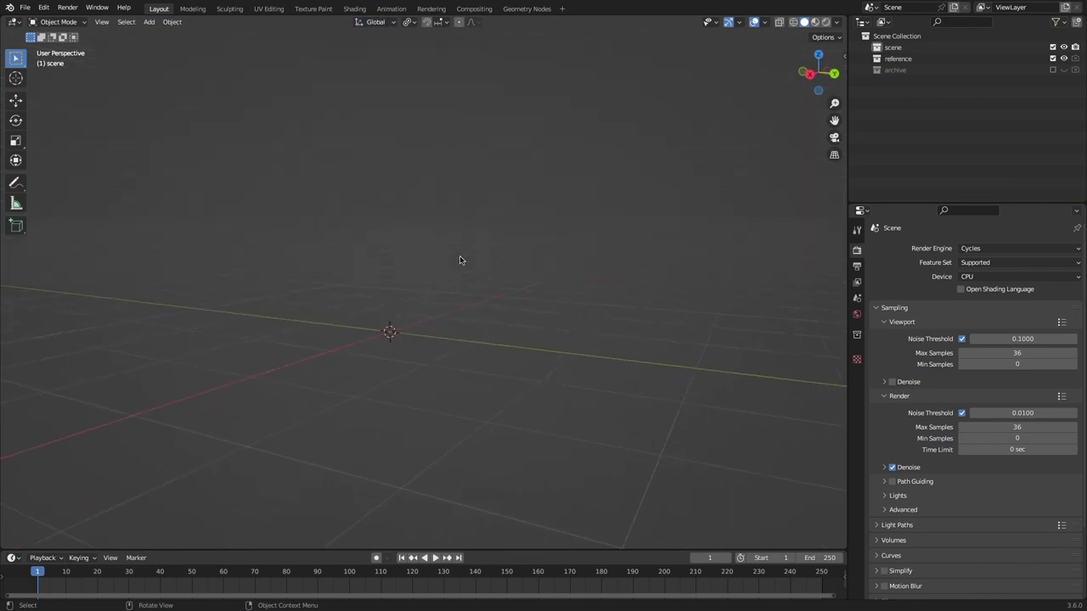
{"action": "middle_click_drag", "start_coordinate": [459, 256], "coordinate": [460, 256]}
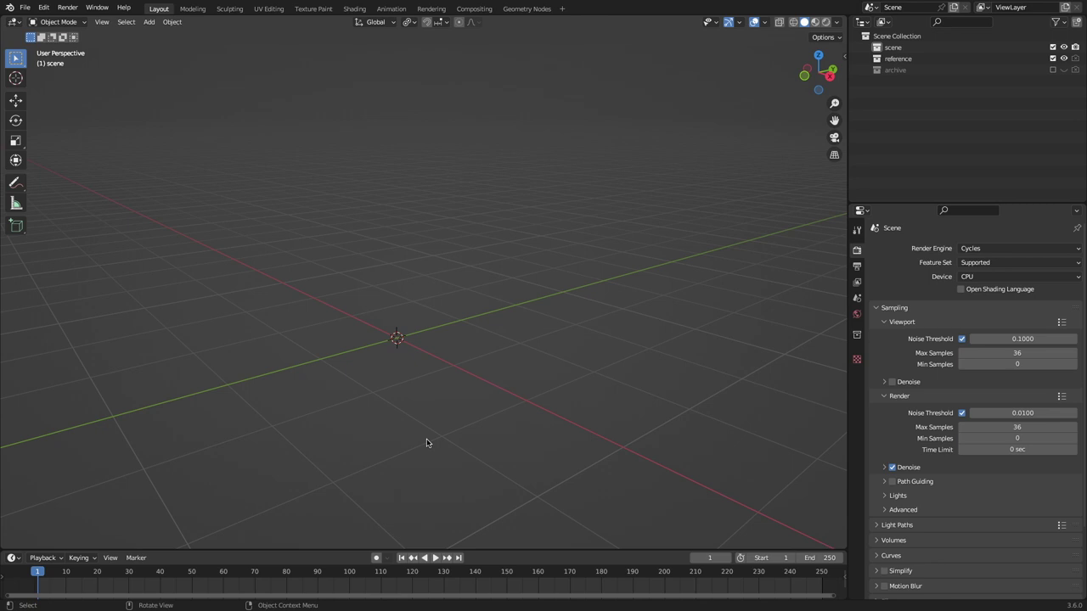
{"action": "middle_click_drag", "start_coordinate": [427, 444], "coordinate": [323, 381]}
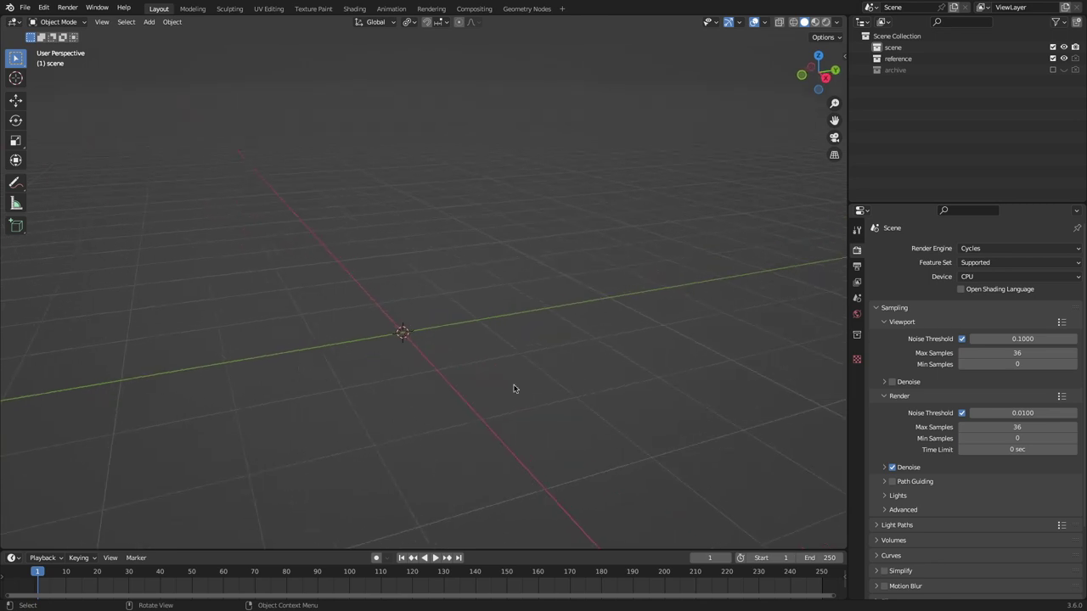
Turn on the Z axis line in the viewport overlays alongside the X and Y axes.
{"action": "left_click", "coordinate": [762, 23]}
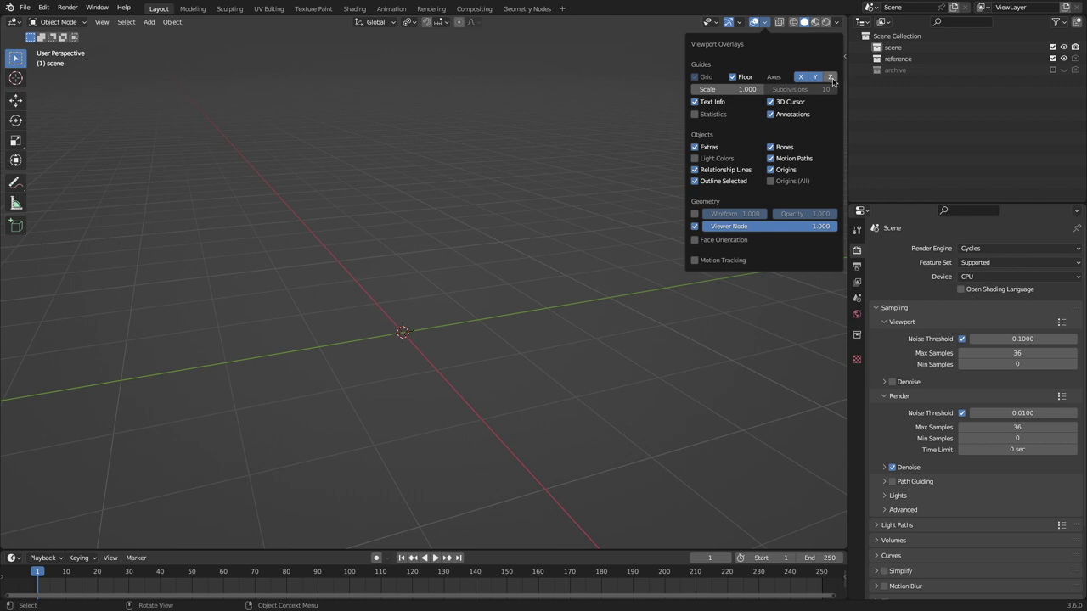
{"action": "middle_click_drag", "start_coordinate": [416, 253], "coordinate": [438, 253]}
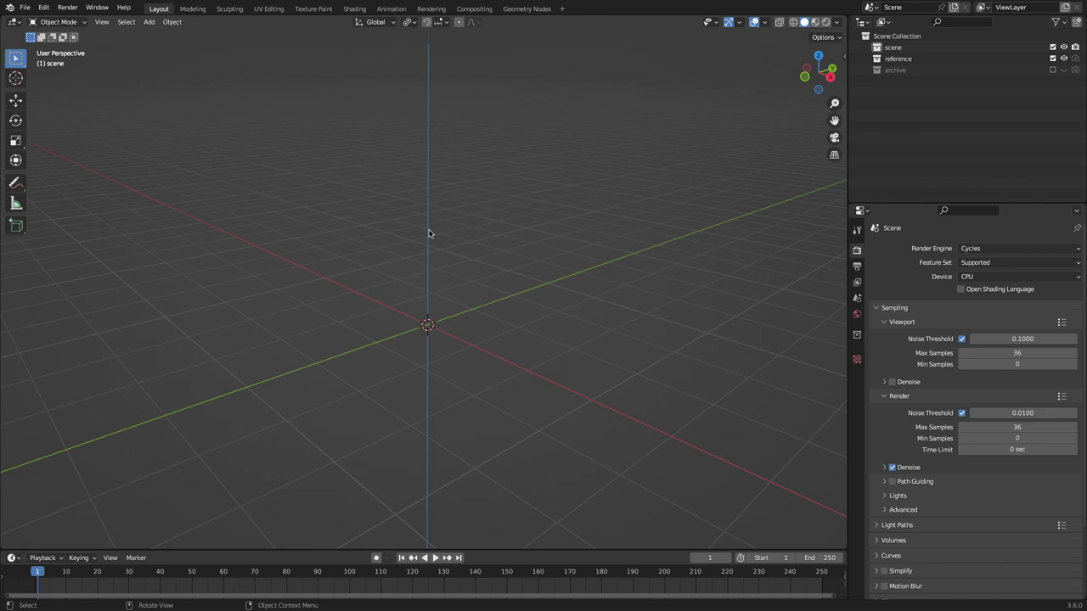
{"action": "middle_click_drag", "start_coordinate": [428, 230], "coordinate": [429, 230]}
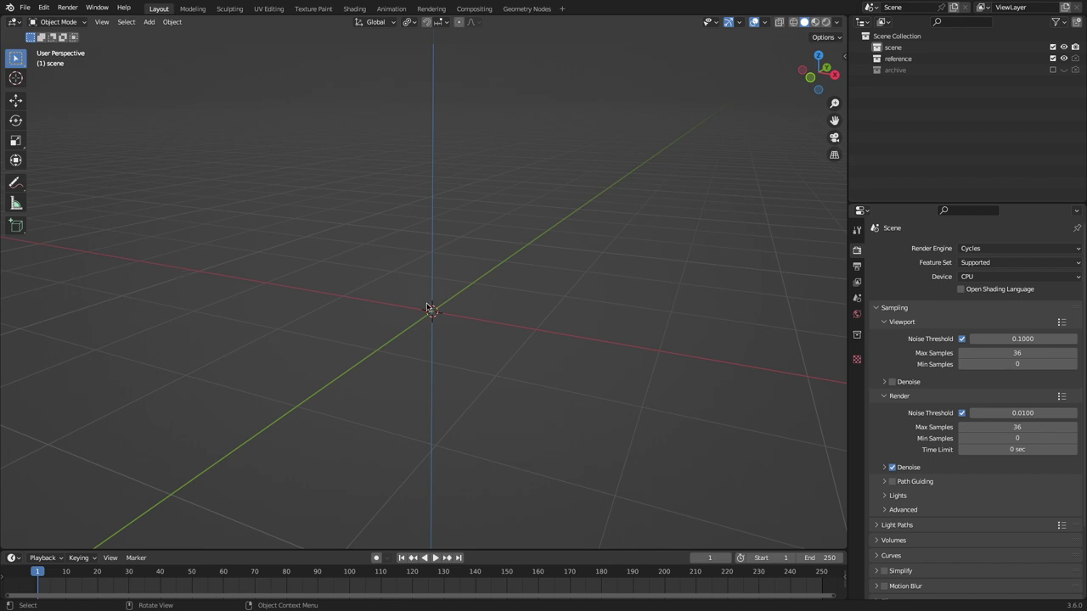
Add a cube mesh at the scene origin.
{"action": "middle_click_drag", "start_coordinate": [601, 266], "coordinate": [601, 266], "text": "shift"}
{"action": "middle_click_drag", "start_coordinate": [601, 266], "coordinate": [601, 265], "text": "shift"}
{"action": "scroll", "coordinate": [600, 266], "scroll_direction": "left", "scroll_amount": 6}
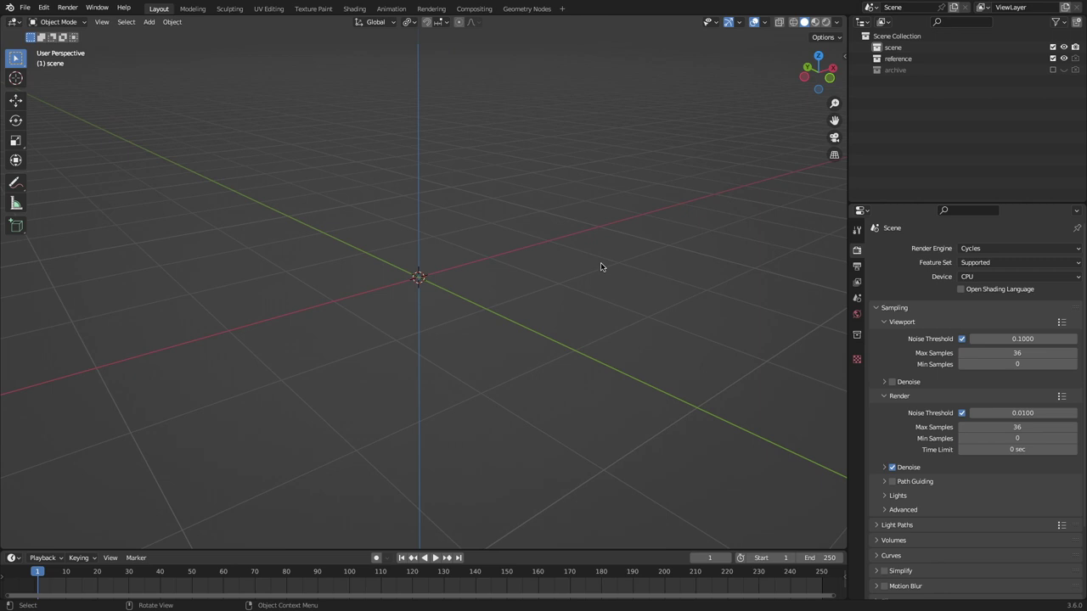
{"action": "key", "text": "shift+a"}
{"action": "mouse_move", "coordinate": [600, 267]}
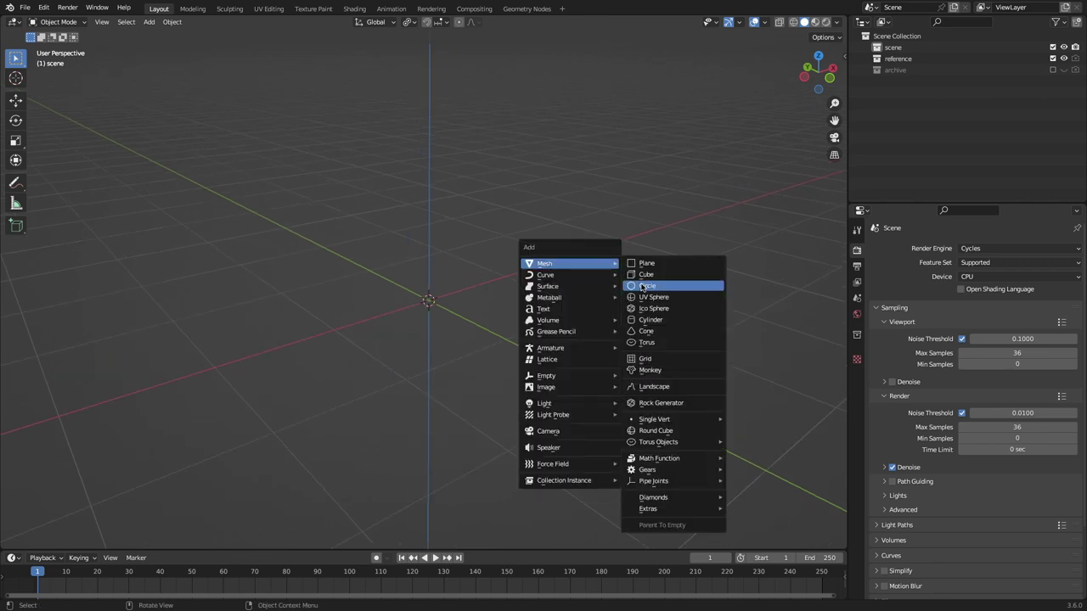
{"action": "left_click", "coordinate": [644, 275]}
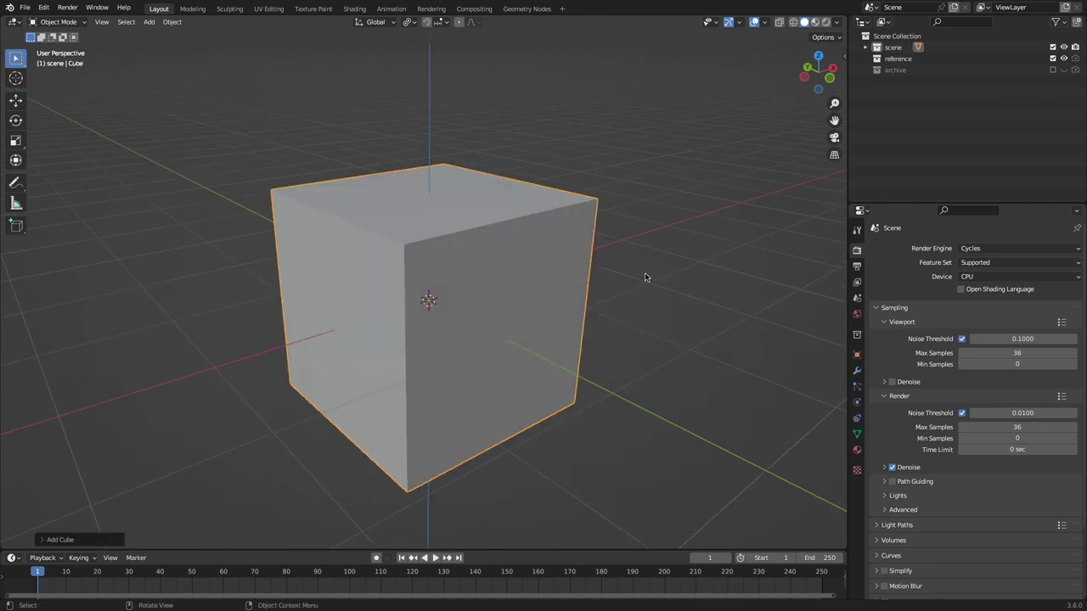
Activate the Move tool and shift the cube away from the origin along the global axes.
{"action": "left_click", "coordinate": [17, 100]}
{"action": "scroll", "coordinate": [379, 258], "scroll_direction": "left", "scroll_amount": 10}
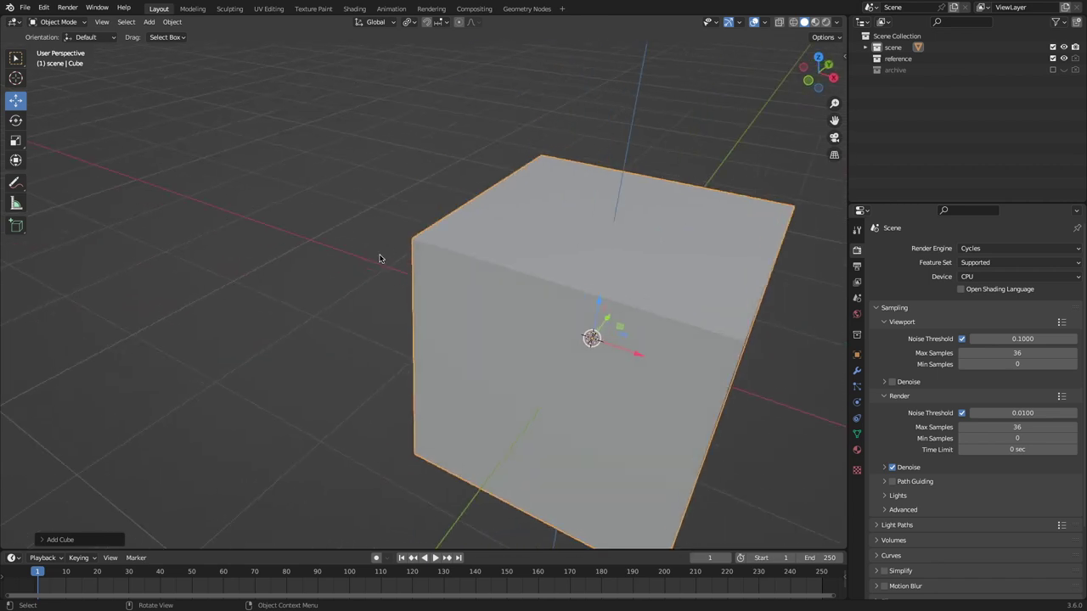
{"action": "scroll", "coordinate": [380, 258], "scroll_direction": "left", "scroll_amount": 10}
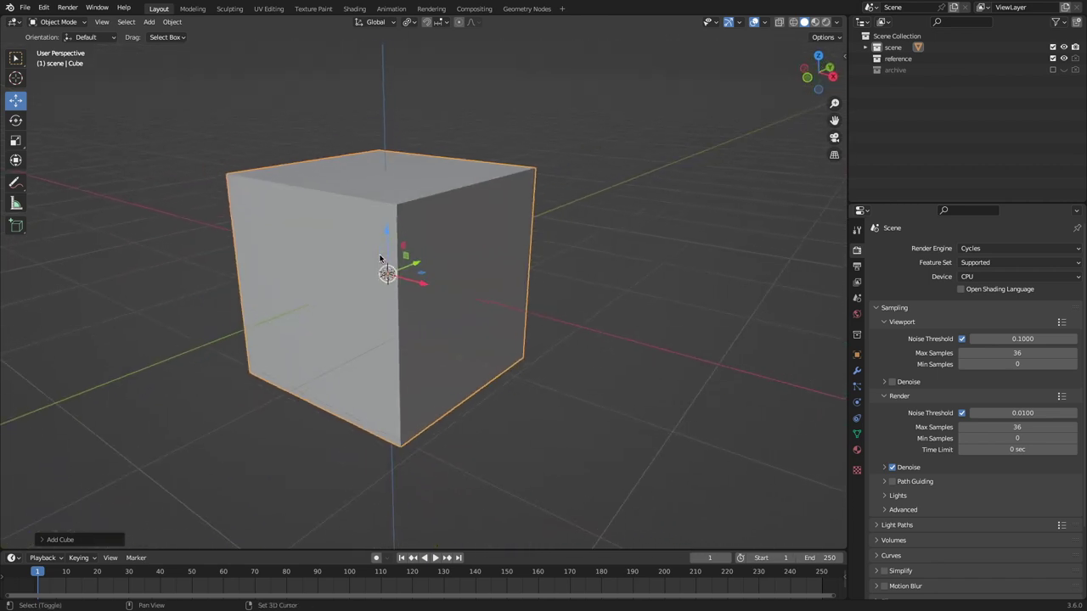
{"action": "left_click_drag", "start_coordinate": [360, 274], "coordinate": [488, 272]}
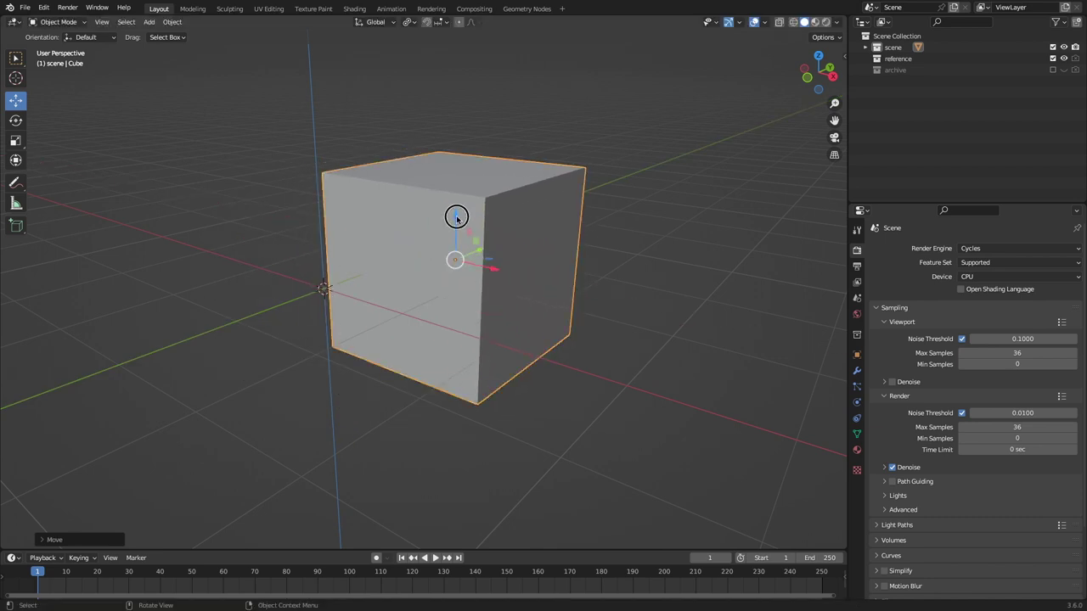
{"action": "left_click_drag", "start_coordinate": [456, 218], "coordinate": [478, 199]}
{"action": "scroll", "coordinate": [478, 198], "scroll_direction": "right", "scroll_amount": 10}
{"action": "scroll", "coordinate": [478, 198], "scroll_direction": "right", "scroll_amount": 4, "text": "shift"}
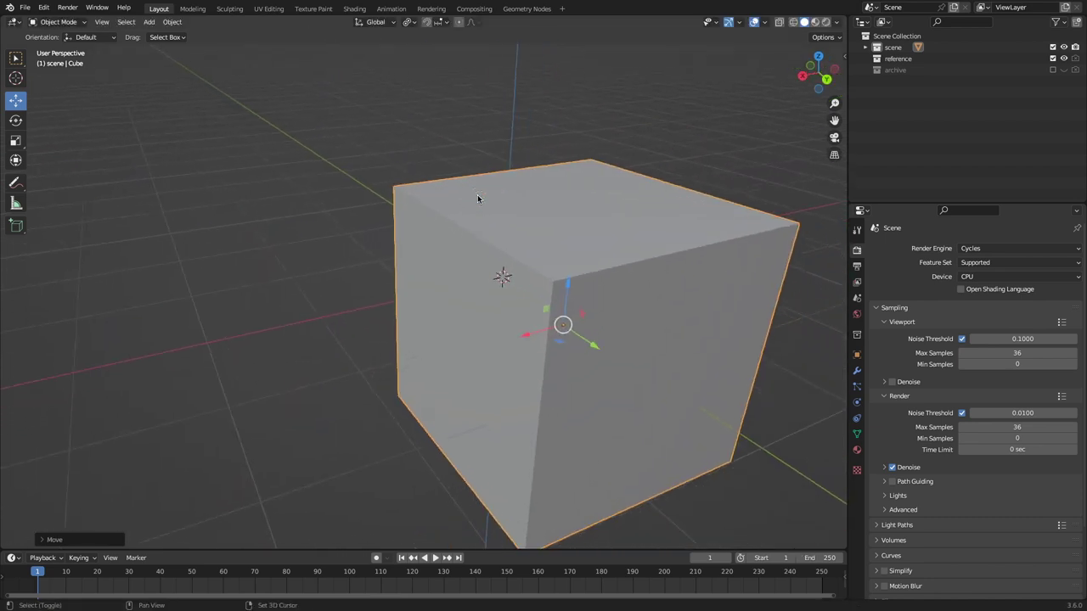
Rotate the cube freely so that it sits tilted relative to the global axes.
{"action": "scroll", "coordinate": [478, 199], "scroll_direction": "down", "scroll_amount": 5, "text": "shift"}
{"action": "scroll", "coordinate": [478, 199], "scroll_direction": "down", "scroll_amount": 4}
{"action": "key", "text": "r"}
{"action": "left_click", "coordinate": [449, 134]}
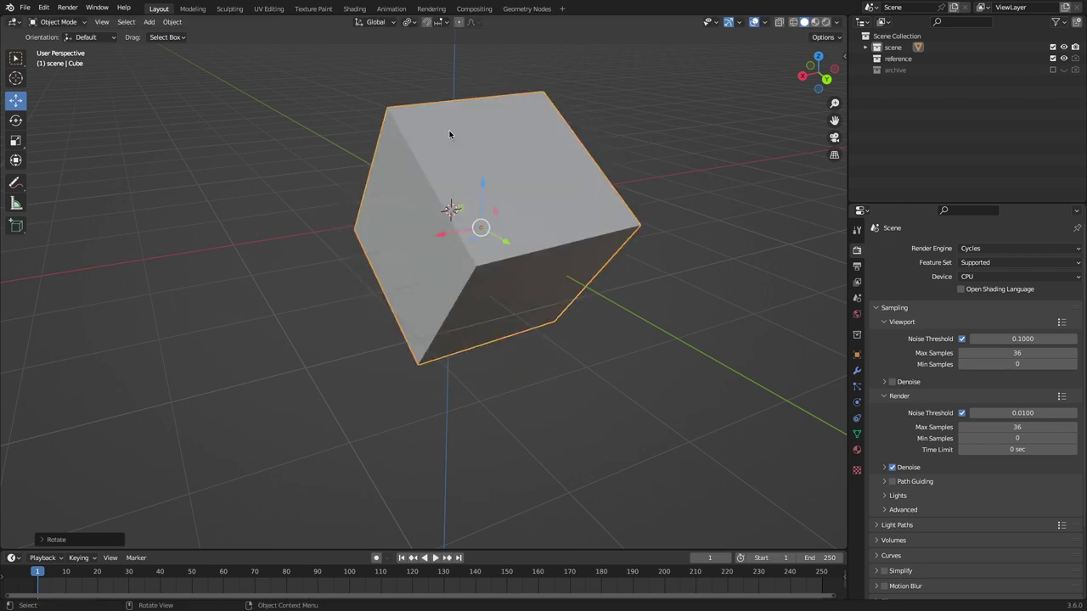
Move the tilted cube to a new position using its global-axis handles.
{"action": "scroll", "coordinate": [450, 134], "scroll_direction": "left", "scroll_amount": 10}
{"action": "scroll", "coordinate": [450, 134], "scroll_direction": "right", "scroll_amount": 6, "text": "shift"}
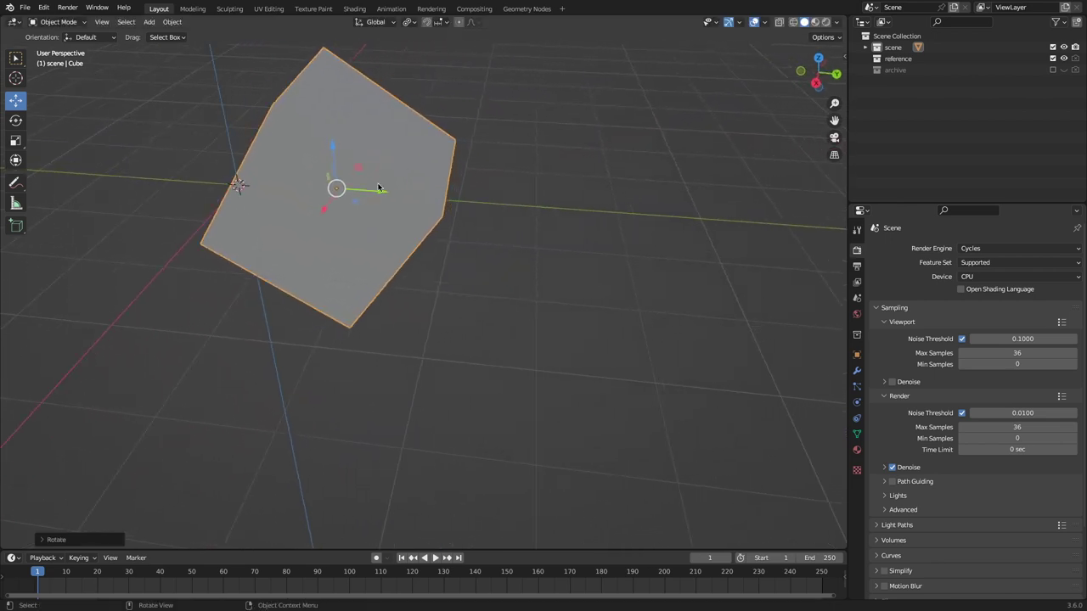
{"action": "left_click_drag", "start_coordinate": [380, 191], "coordinate": [342, 97]}
{"action": "scroll", "coordinate": [331, 126], "scroll_direction": "left", "scroll_amount": 10}
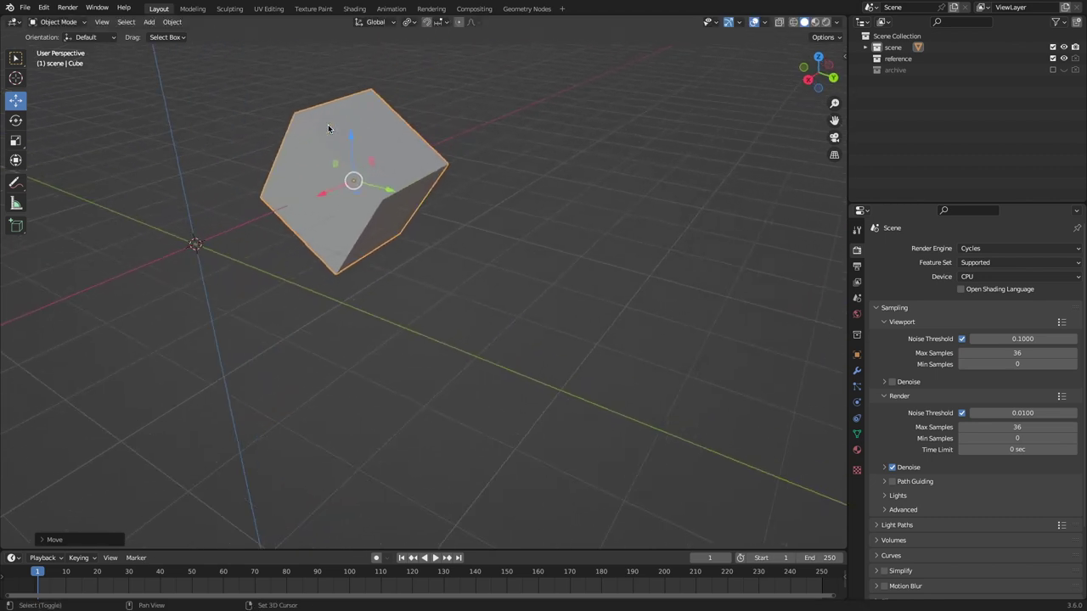
{"action": "scroll", "coordinate": [329, 125], "scroll_direction": "right", "scroll_amount": 2, "text": "shift"}
{"action": "scroll", "coordinate": [328, 126], "scroll_direction": "up", "scroll_amount": 3}
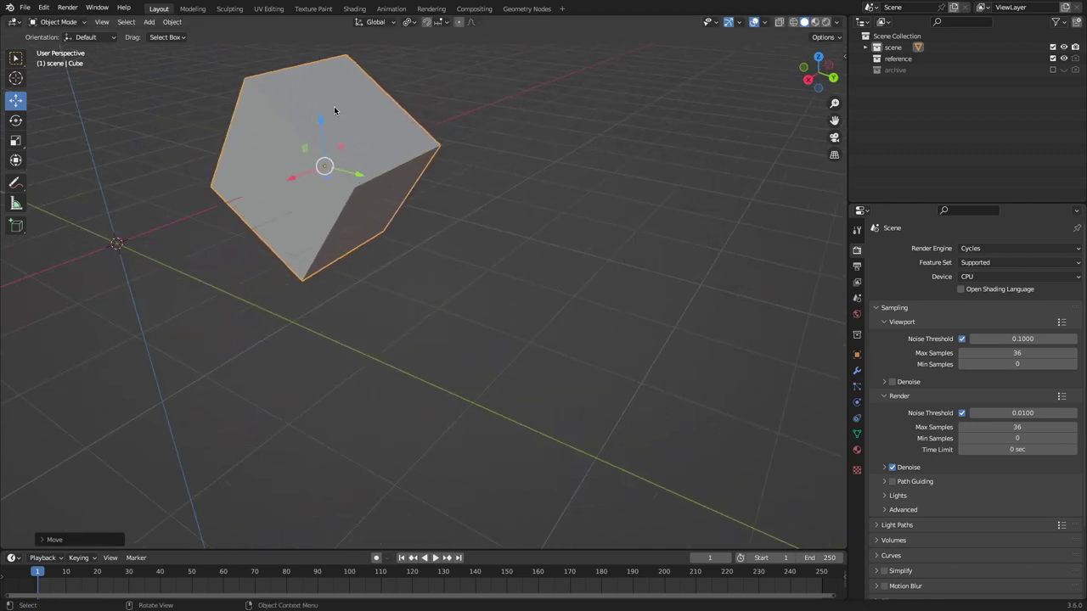
Switch the transform orientation to Local and compare the tilted cube's own axes with the world axes.
{"action": "left_click", "coordinate": [376, 23]}
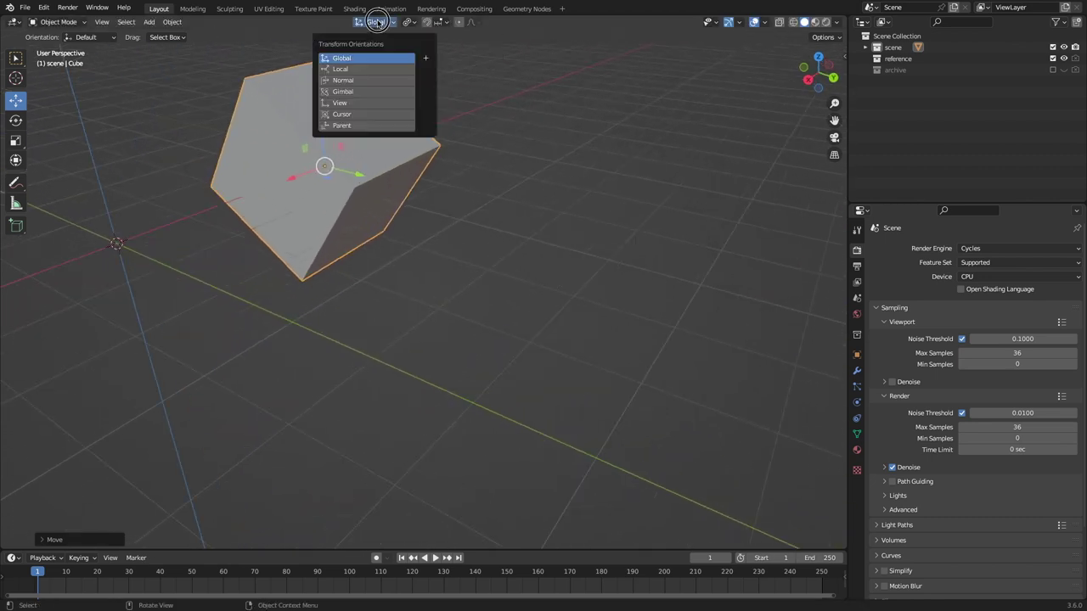
{"action": "left_click", "coordinate": [334, 72]}
{"action": "scroll", "coordinate": [465, 254], "scroll_direction": "left", "scroll_amount": 5}
{"action": "scroll", "coordinate": [465, 255], "scroll_direction": "left", "scroll_amount": 5}
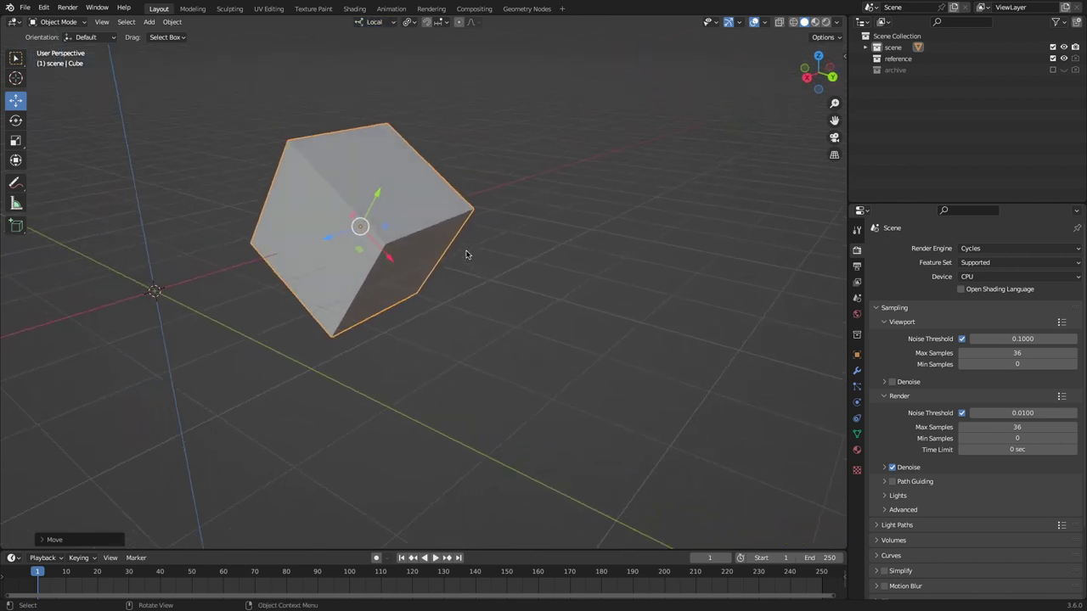
{"action": "scroll", "coordinate": [374, 286], "scroll_direction": "up", "scroll_amount": 5}
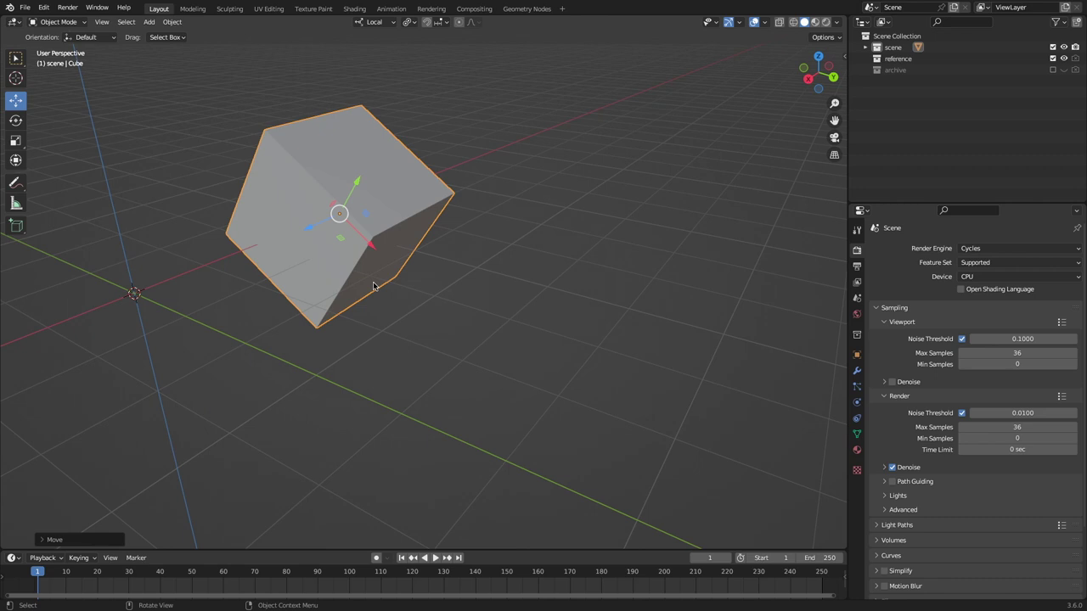
{"action": "scroll", "coordinate": [428, 369], "scroll_direction": "down", "scroll_amount": 5}
{"action": "scroll", "coordinate": [428, 370], "scroll_direction": "right", "scroll_amount": 3}
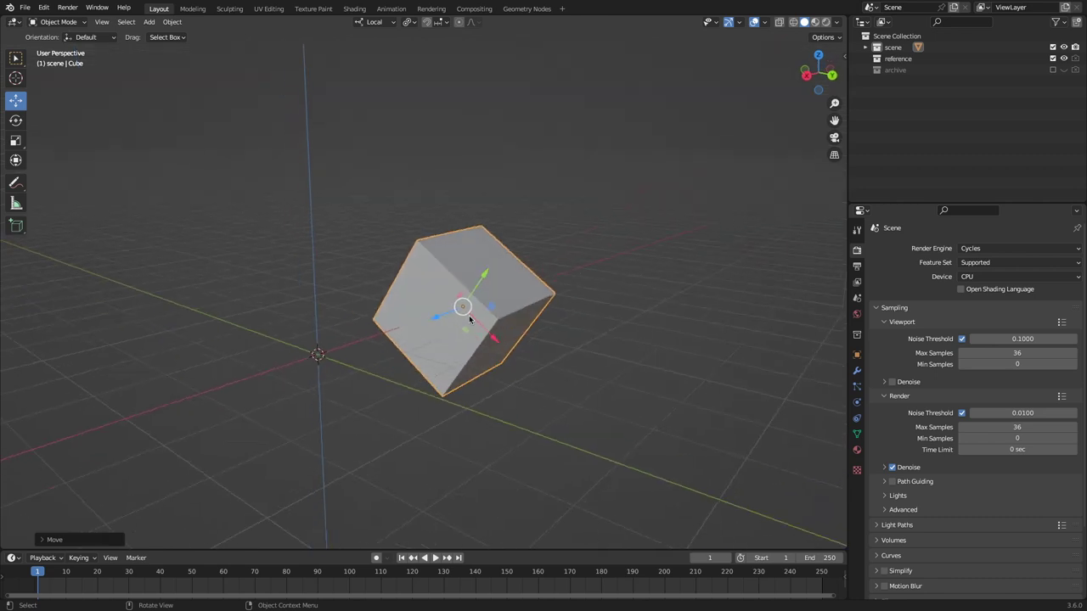
{"action": "scroll", "coordinate": [430, 245], "scroll_direction": "right", "scroll_amount": 4, "text": "shift"}
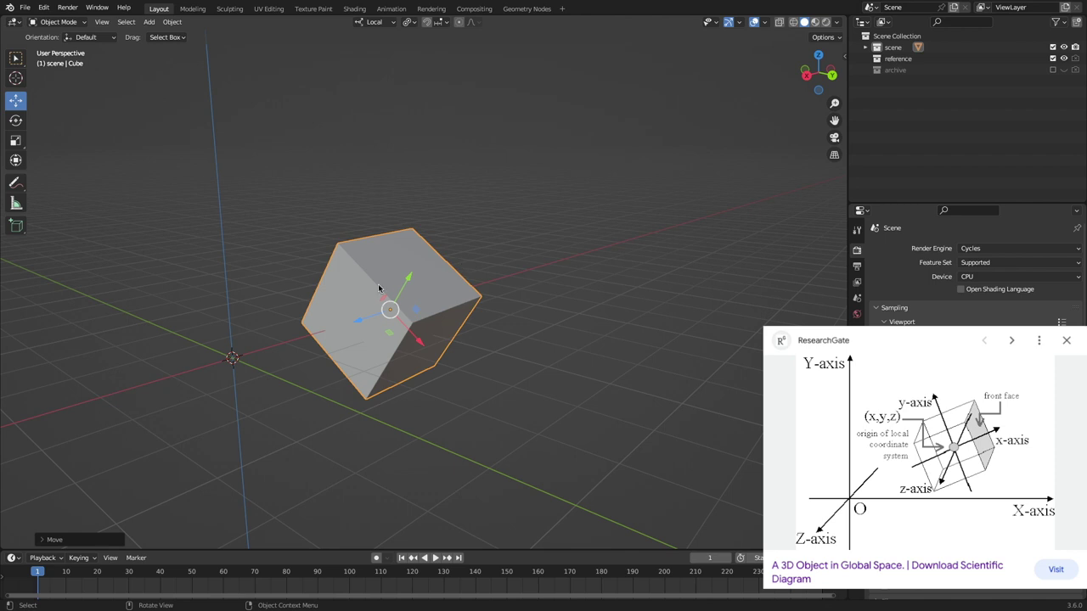
Try to move the cube constrained to its local X axis.
{"action": "scroll", "coordinate": [436, 279], "scroll_direction": "left", "scroll_amount": 4}
{"action": "key", "text": "g"}
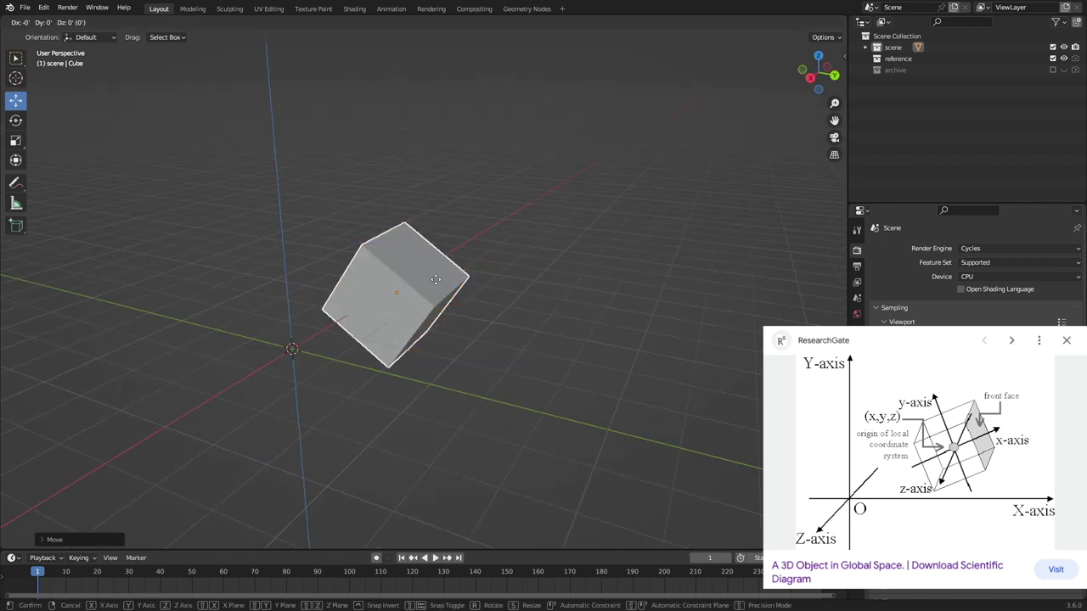
{"action": "key", "text": "x"}
{"action": "key", "text": "x"}
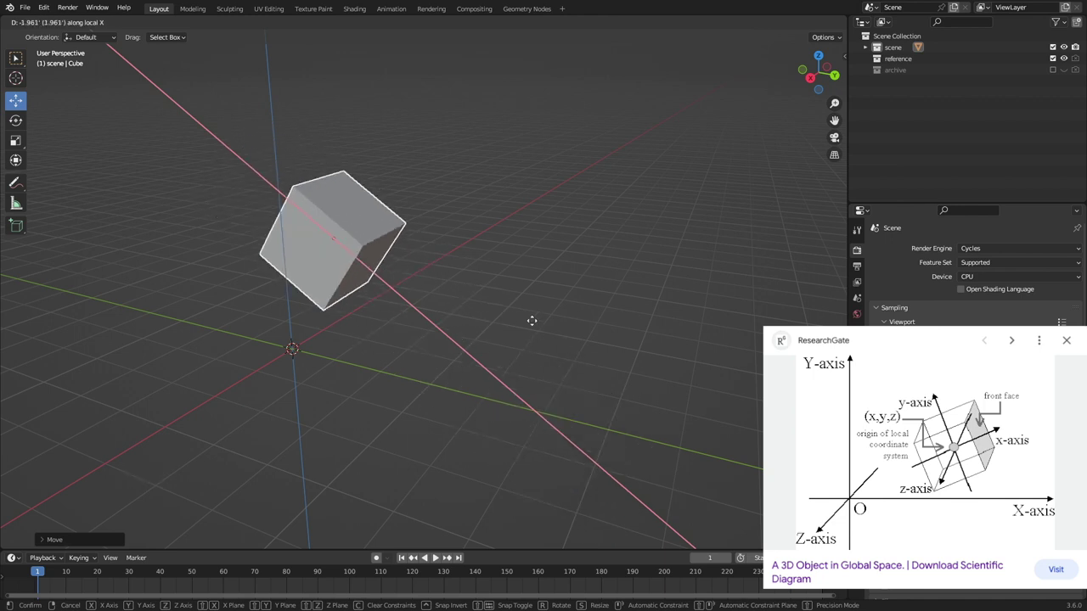
{"action": "left_click", "coordinate": [454, 257]}
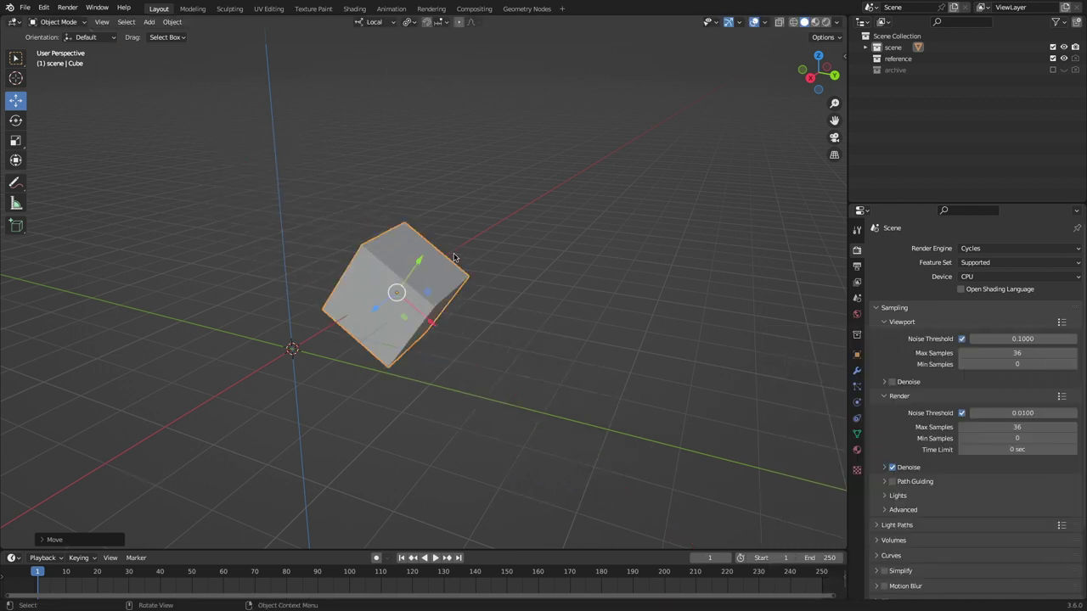
{"action": "middle_click_drag", "start_coordinate": [497, 359], "coordinate": [465, 323]}
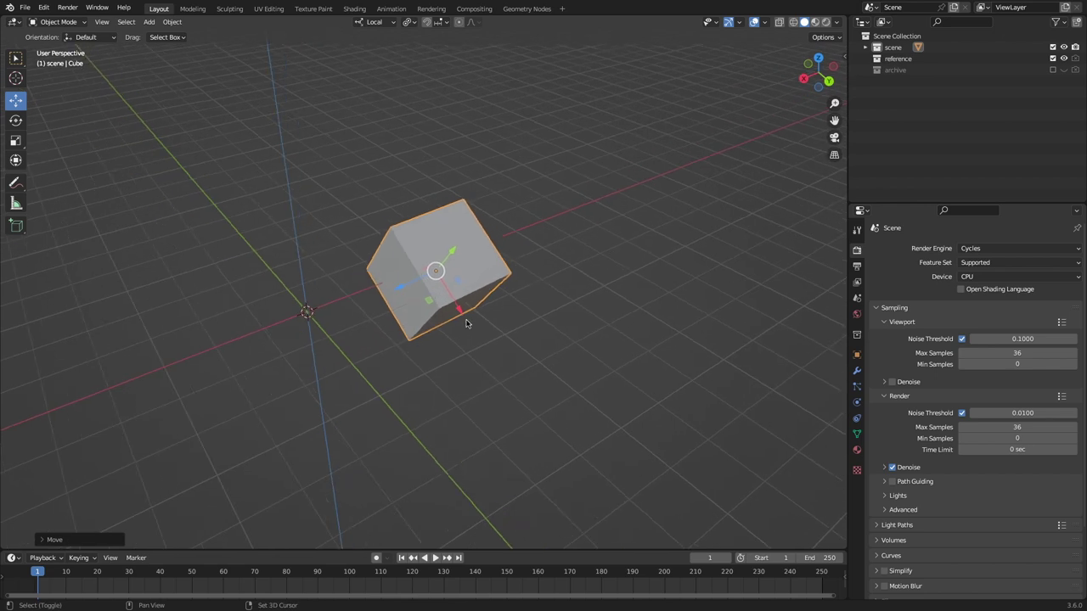
Rotate the cube about the global X axis while the Local orientation is active.
{"action": "left_click", "coordinate": [374, 22]}
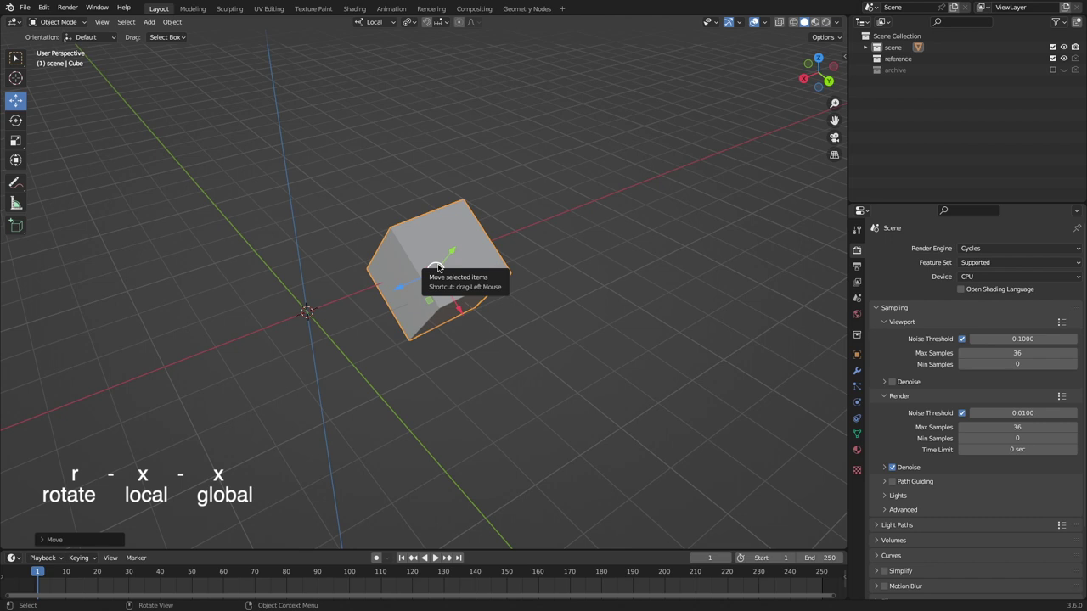
{"action": "key", "text": "r"}
{"action": "key", "text": "x"}
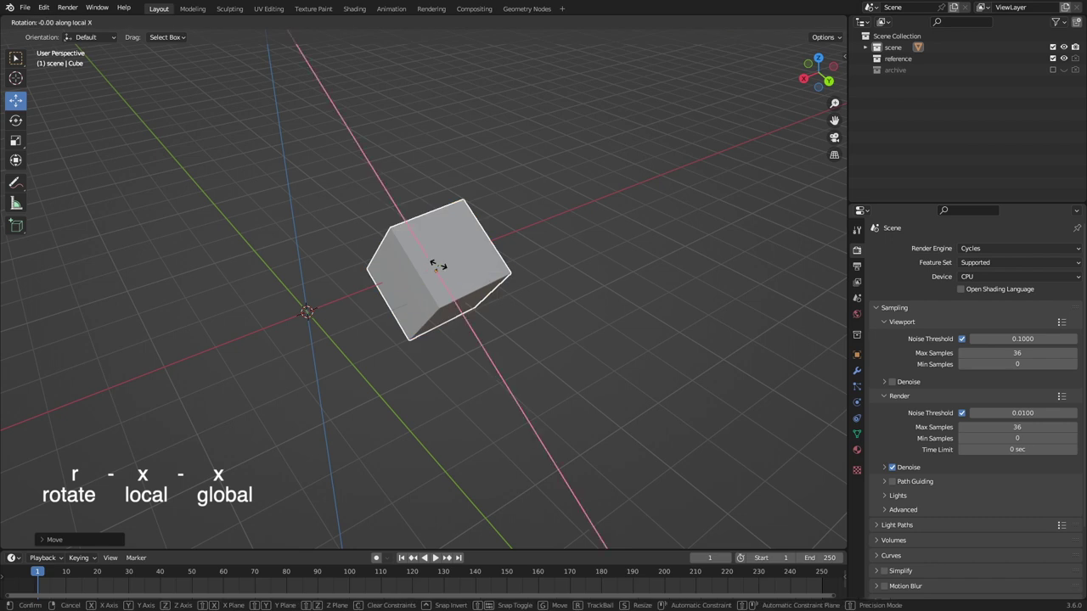
{"action": "key", "text": "x"}
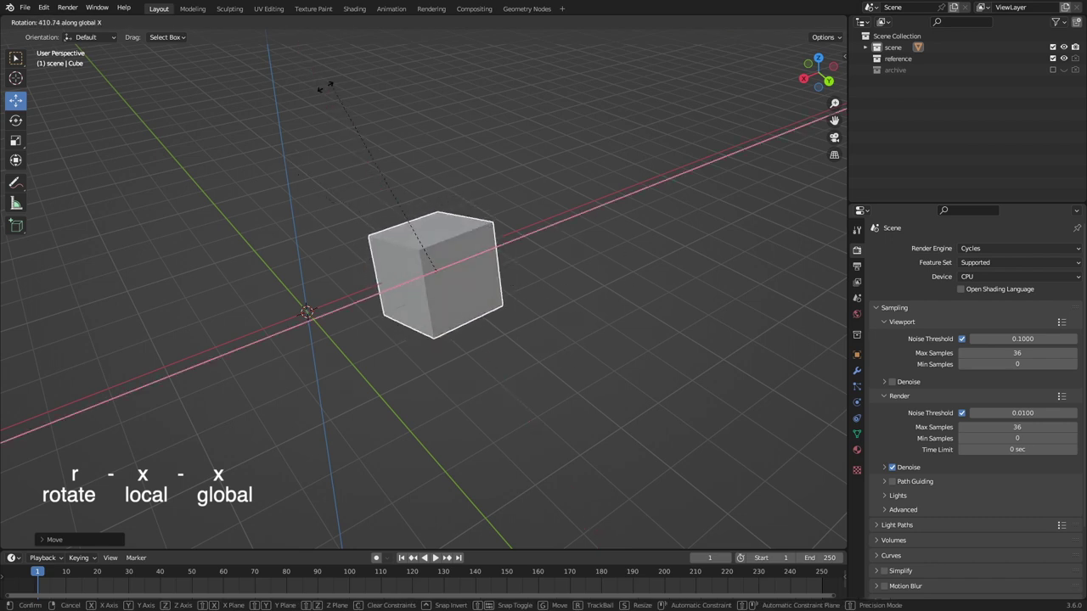
{"action": "left_click", "coordinate": [388, 144]}
Delete the cube from the scene and return the transform orientation to Global.
{"action": "middle_click_drag", "start_coordinate": [388, 143], "coordinate": [517, 251]}
{"action": "key", "text": "x"}
{"action": "left_click", "coordinate": [420, 278]}
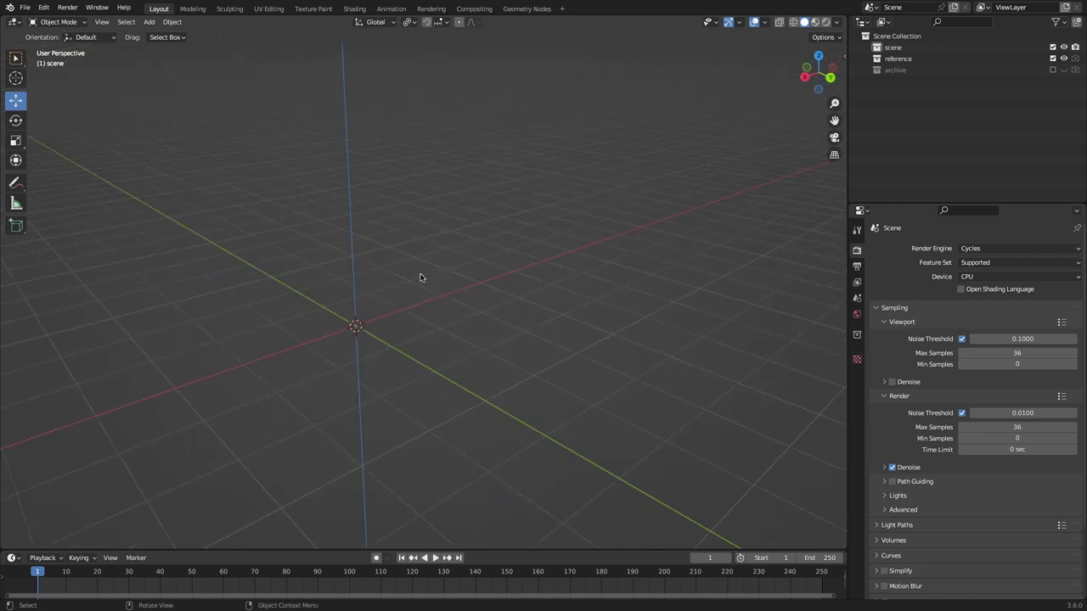
Add a monkey mesh at the scene origin.
{"action": "middle_click_drag", "start_coordinate": [421, 277], "coordinate": [420, 276]}
{"action": "key", "text": "shift+a"}
{"action": "mouse_move", "coordinate": [420, 276]}
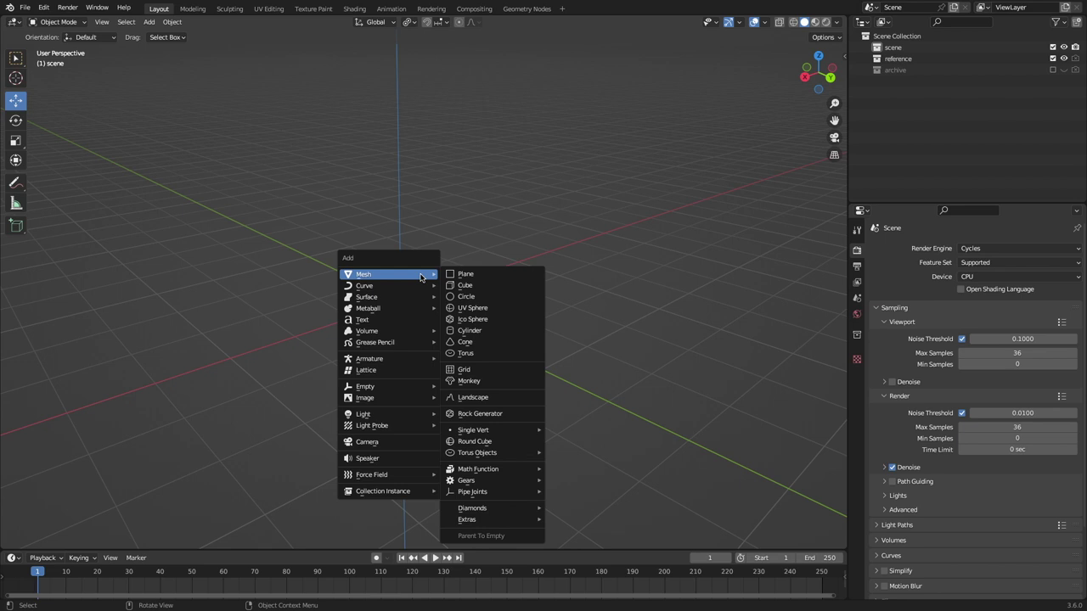
{"action": "left_click", "coordinate": [498, 381]}
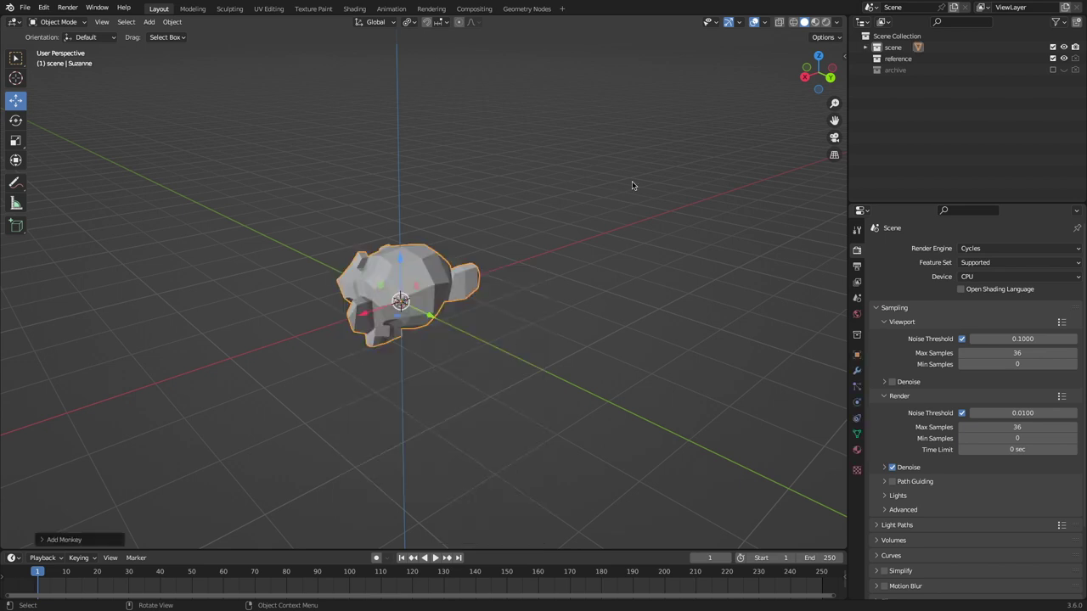
Rotate the monkey head about 45° clockwise in the top orthographic view.
{"action": "middle_click_drag", "start_coordinate": [631, 181], "coordinate": [730, 119]}
{"action": "left_click", "coordinate": [818, 57]}
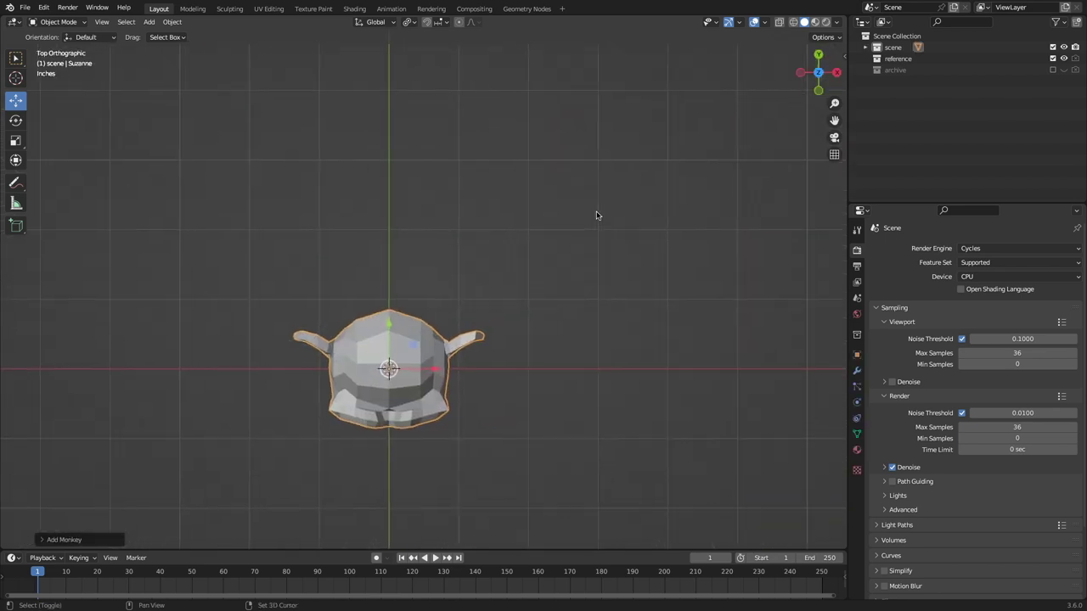
{"action": "key", "text": "r"}
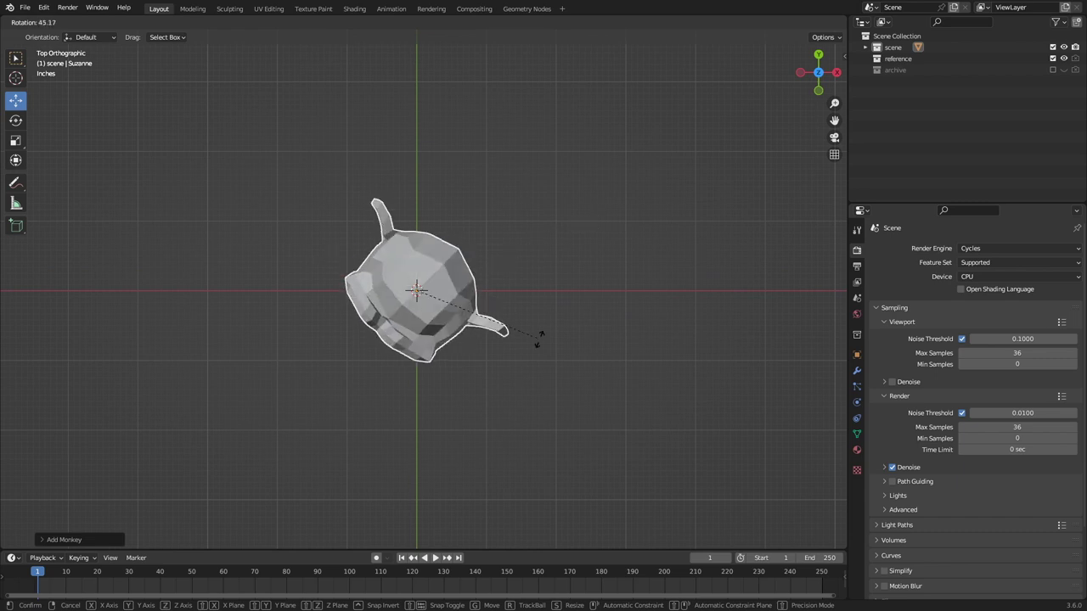
{"action": "left_click", "coordinate": [538, 338]}
{"action": "middle_click_drag", "start_coordinate": [538, 339], "coordinate": [751, 173]}
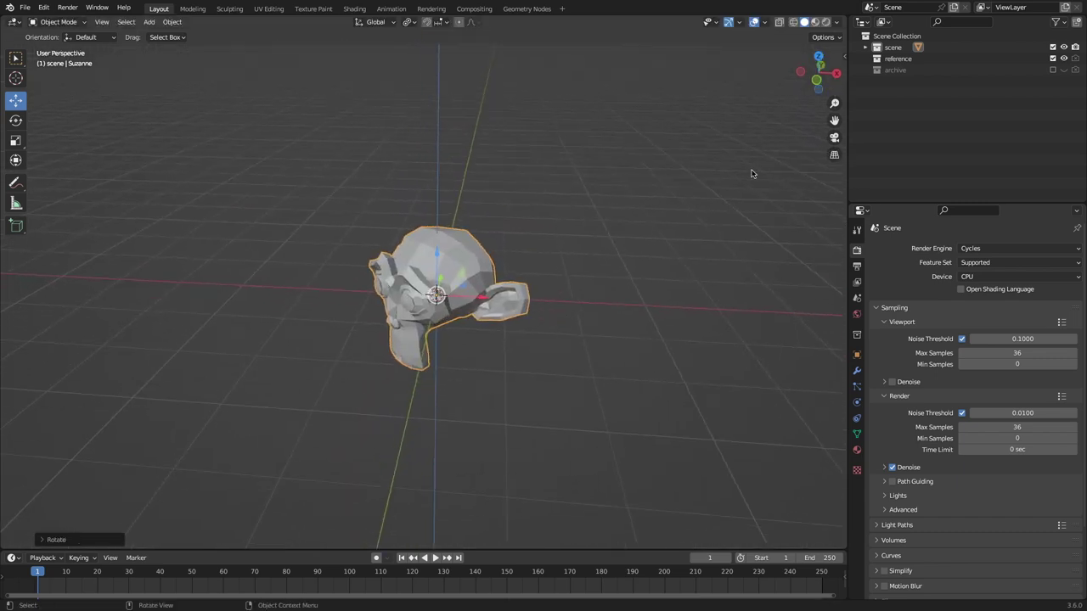
Annotate an arrow in the top view, pointing outward from the monkey head's face in the direction it looks.
{"action": "left_click", "coordinate": [819, 58]}
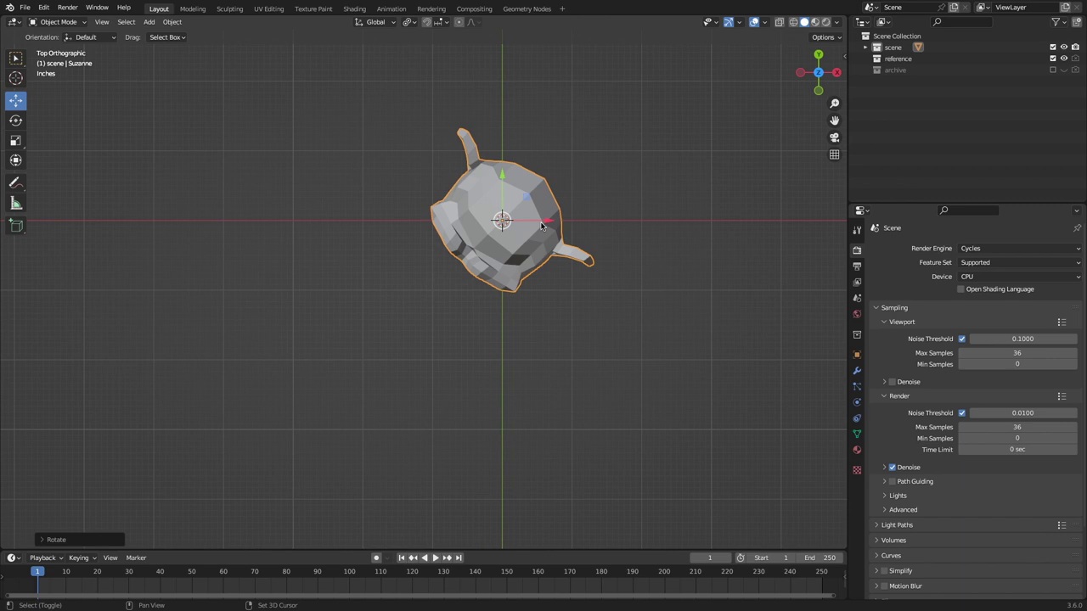
{"action": "left_click_drag", "start_coordinate": [15, 183], "coordinate": [50, 185]}
{"action": "left_click_drag", "start_coordinate": [430, 278], "coordinate": [230, 415]}
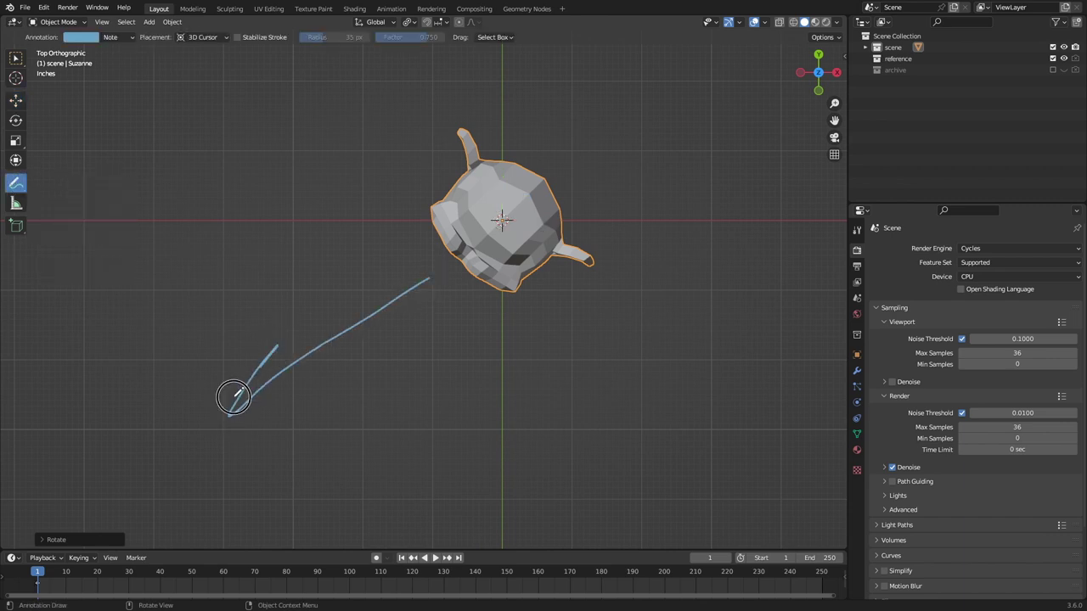
Move the monkey head without an axis constraint along the annotated arrow.
{"action": "middle_click_drag", "start_coordinate": [304, 418], "coordinate": [301, 420]}
{"action": "key", "text": "g"}
{"action": "left_click", "coordinate": [233, 382]}
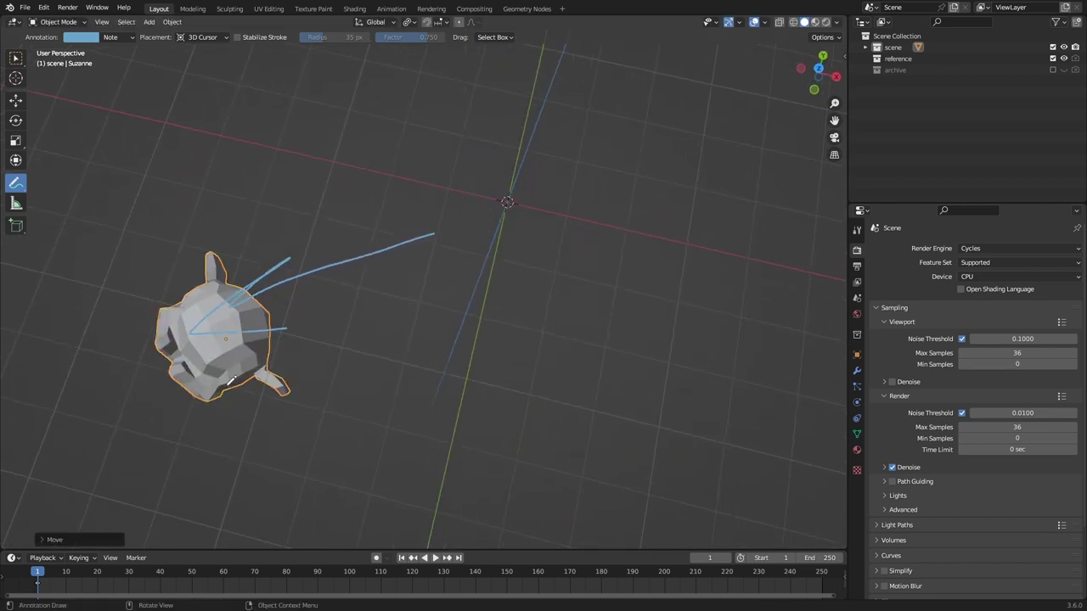
{"action": "middle_click_drag", "start_coordinate": [233, 382], "coordinate": [230, 381]}
{"action": "middle_click_drag", "start_coordinate": [230, 381], "coordinate": [231, 381]}
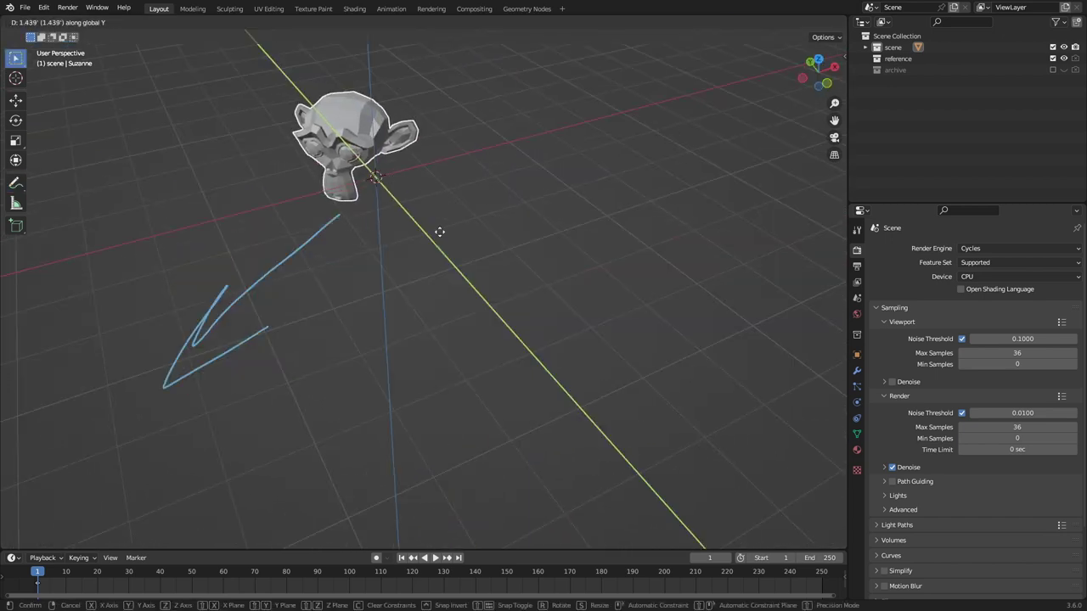
Try to move the monkey head along the global Y axis and along the global X axis.
{"action": "right_click", "coordinate": [400, 211]}
{"action": "key", "text": "g"}
{"action": "key", "text": "x"}
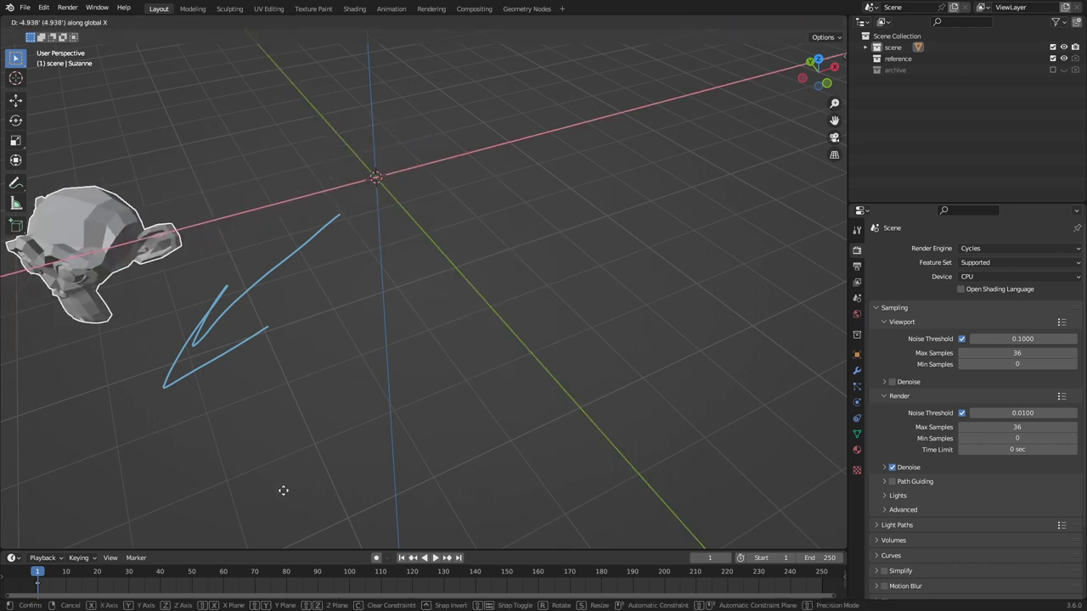
{"action": "right_click", "coordinate": [402, 283]}
Set the transform orientation to Local and move the monkey head along its local Y axis in the arrow's direction.
{"action": "middle_click_drag", "start_coordinate": [401, 282], "coordinate": [246, 297]}
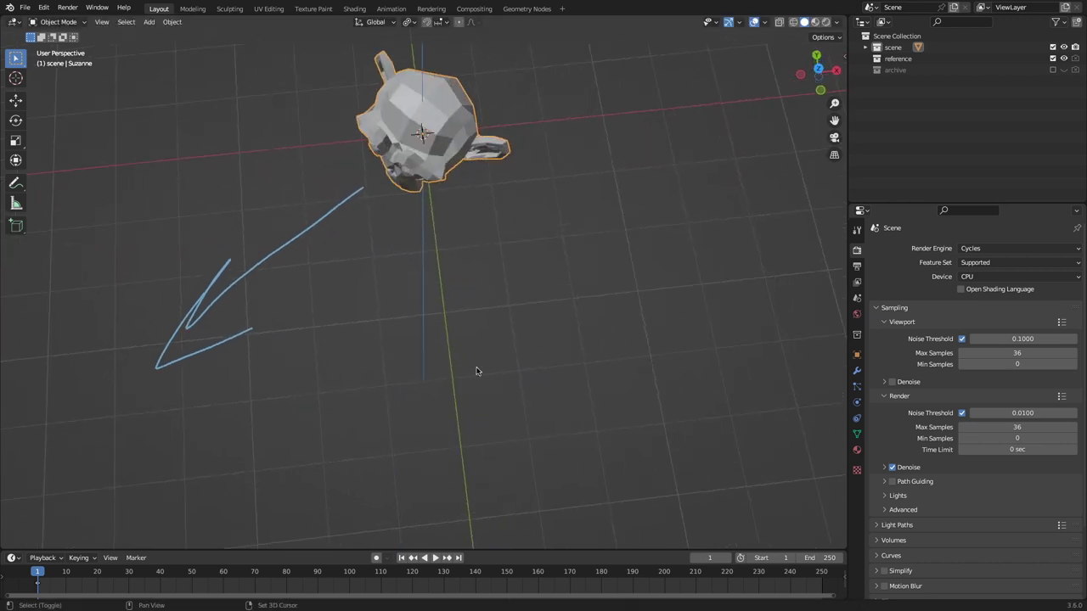
{"action": "middle_click_drag", "start_coordinate": [476, 367], "coordinate": [501, 334], "text": "shift"}
{"action": "left_click", "coordinate": [372, 22]}
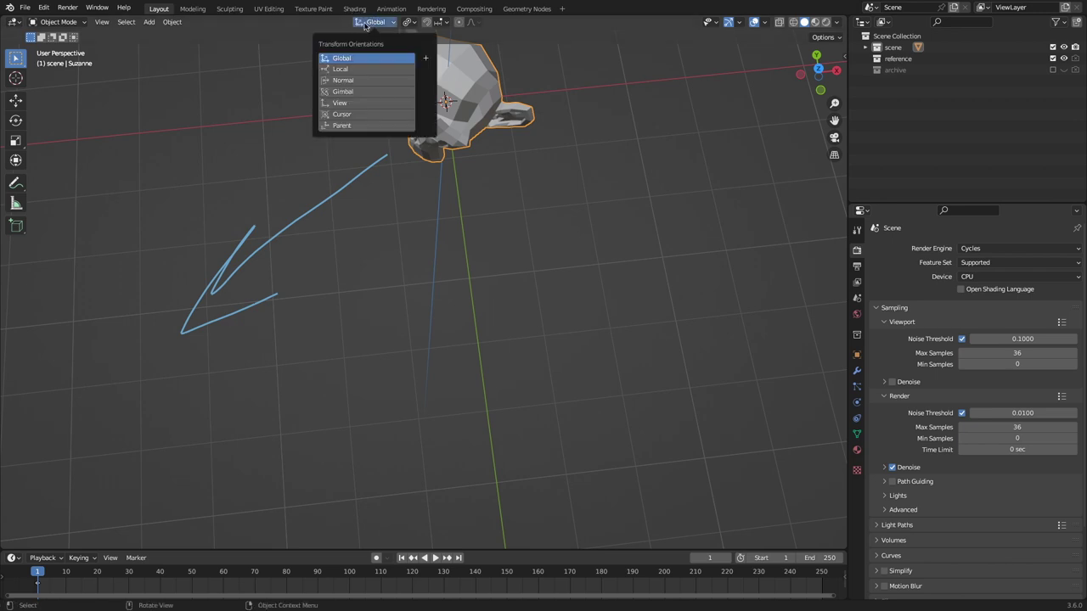
{"action": "left_click", "coordinate": [344, 69]}
{"action": "left_click", "coordinate": [16, 100]}
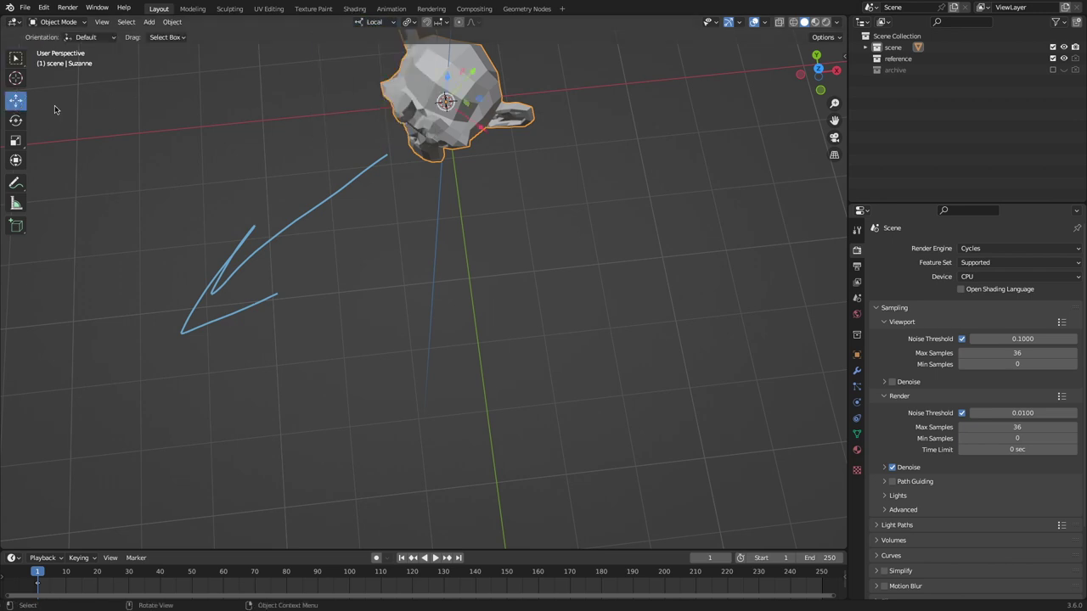
{"action": "mouse_move", "coordinate": [58, 111]}
{"action": "middle_mouse_down"}
{"action": "mouse_move", "coordinate": [480, 316]}
{"action": "mouse_move", "coordinate": [516, 207]}
{"action": "middle_mouse_up"}
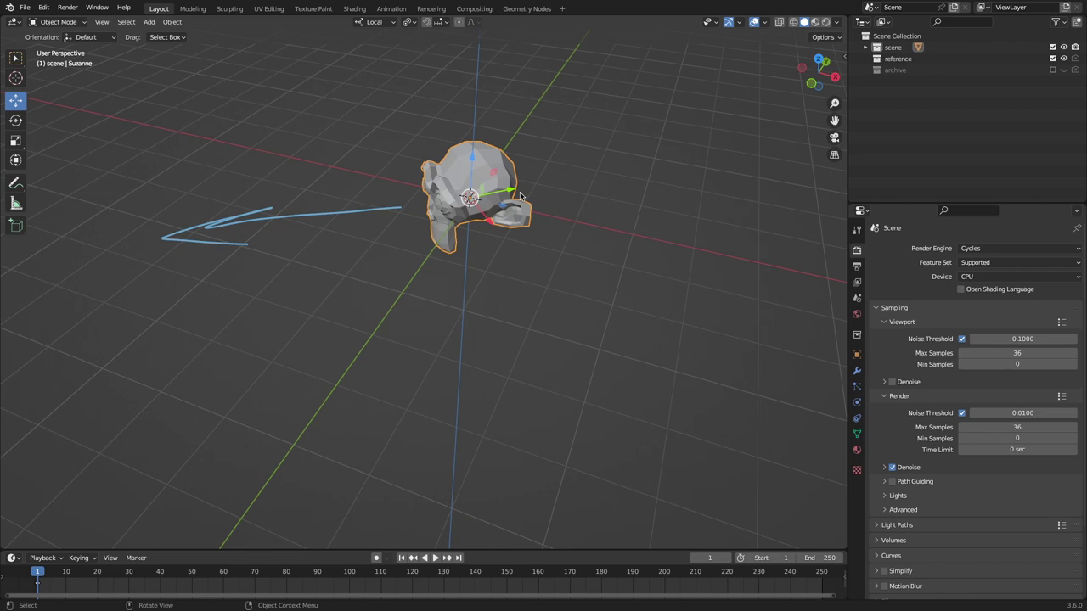
{"action": "left_click_drag", "start_coordinate": [518, 195], "coordinate": [212, 229]}
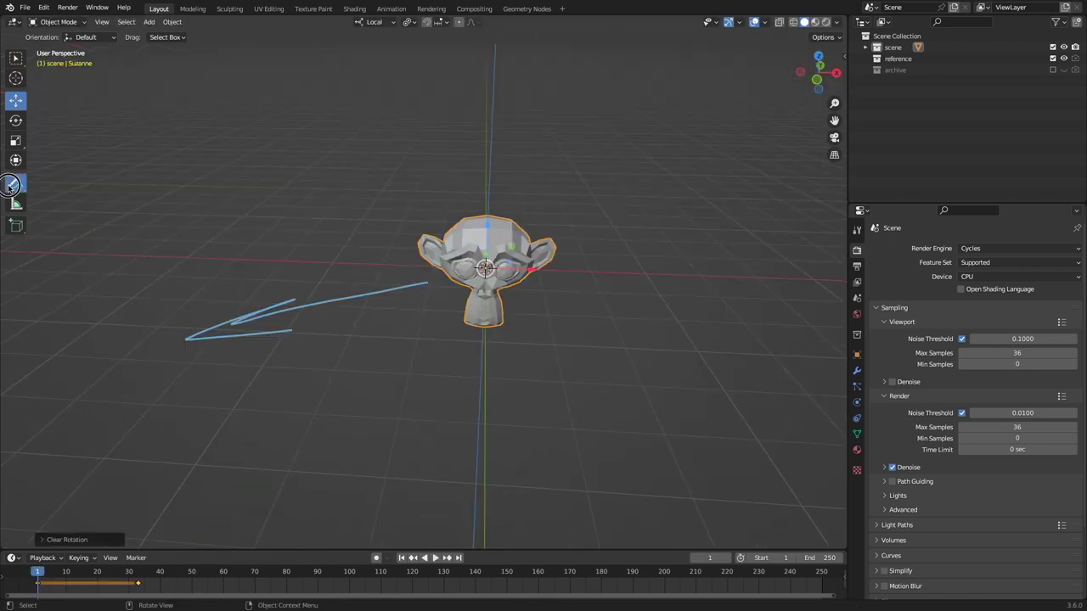
Erase the annotated arrow in front of the monkey head and return to the selection tool.
{"action": "mouse_move", "coordinate": [16, 184]}
{"action": "left_mouse_down"}
{"action": "mouse_move", "coordinate": [43, 188]}
{"action": "mouse_move", "coordinate": [79, 227]}
{"action": "mouse_move", "coordinate": [73, 187]}
{"action": "mouse_move", "coordinate": [65, 256]}
{"action": "left_mouse_up"}
{"action": "left_click_drag", "start_coordinate": [403, 293], "coordinate": [185, 349]}
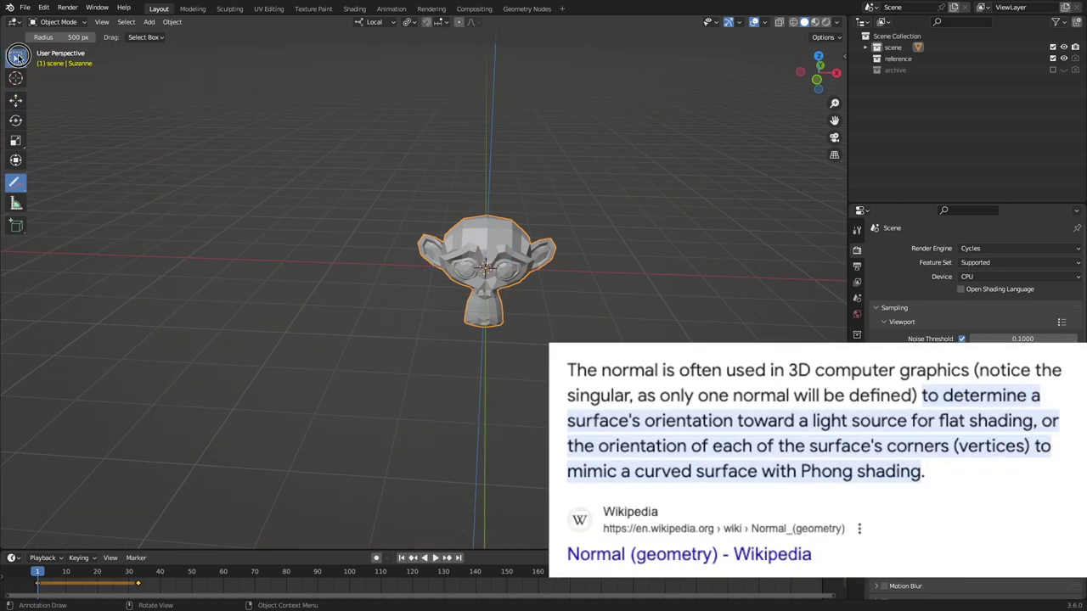
{"action": "left_click", "coordinate": [15, 57]}
Set the transform orientation to Normal and show the Move gizmo on the monkey head.
{"action": "left_click", "coordinate": [370, 23]}
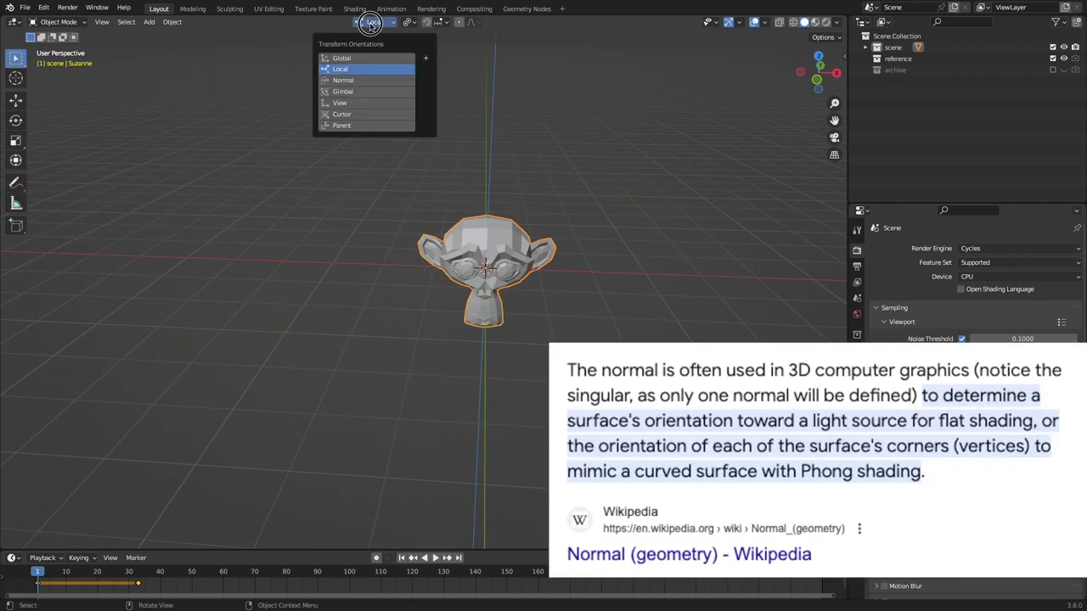
{"action": "left_click", "coordinate": [339, 80]}
{"action": "middle_click_drag", "start_coordinate": [441, 203], "coordinate": [166, 142]}
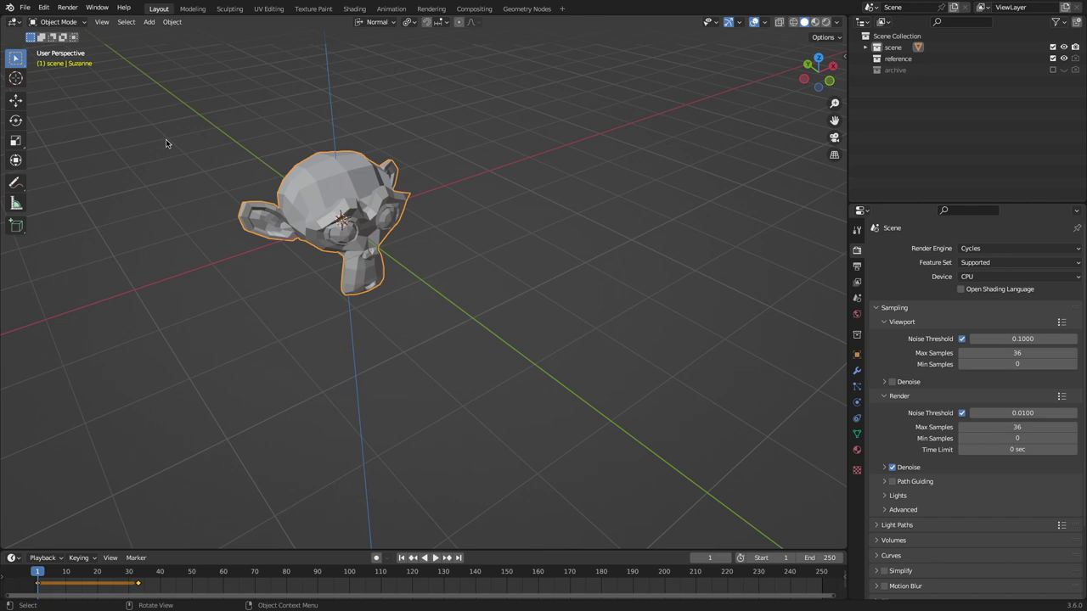
{"action": "left_click", "coordinate": [16, 100]}
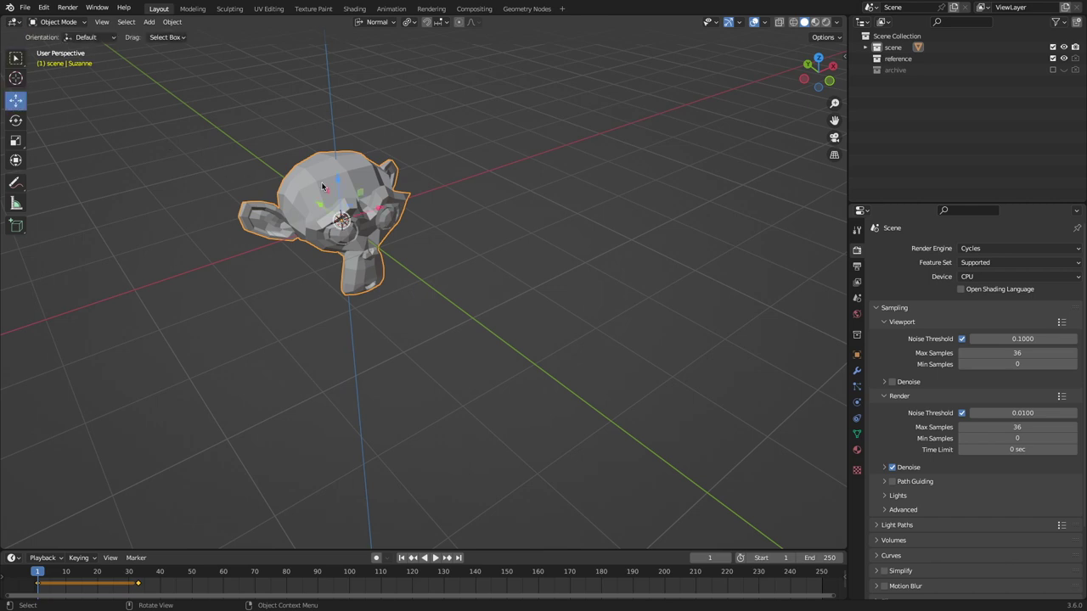
{"action": "middle_click_drag", "start_coordinate": [322, 186], "coordinate": [328, 167]}
Compare the Move gizmo's axes on the monkey head under the Local and Normal transform orientations.
{"action": "left_click", "coordinate": [379, 26]}
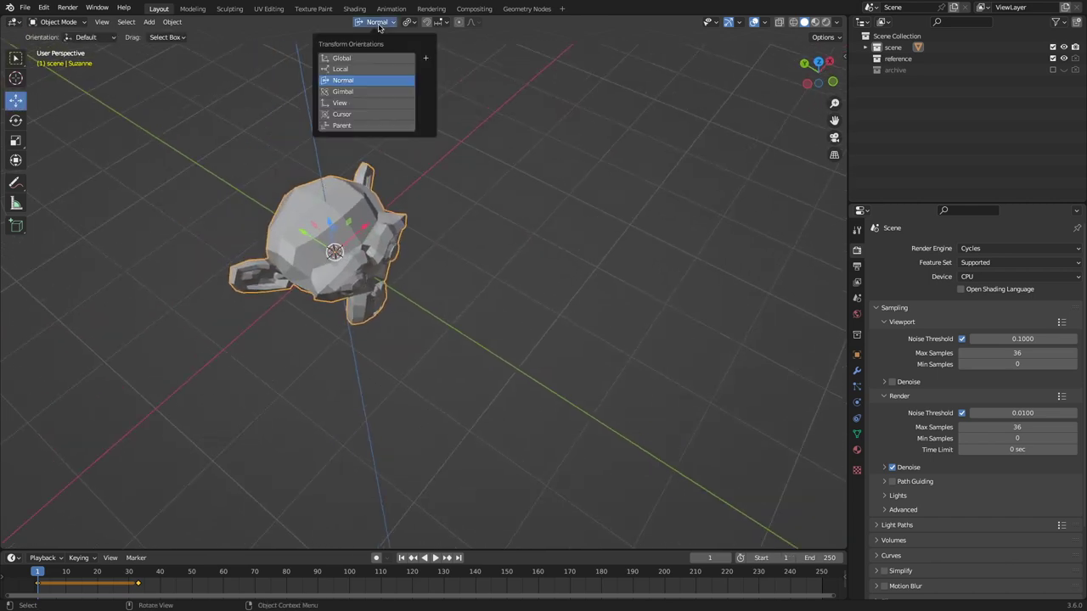
{"action": "left_click", "coordinate": [344, 70]}
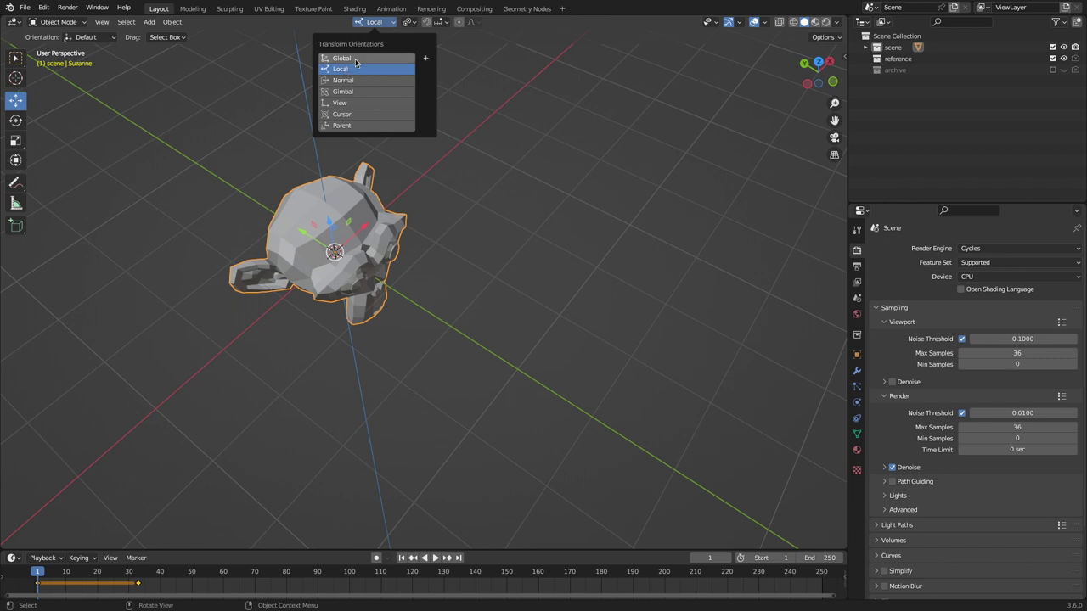
{"action": "left_click", "coordinate": [341, 80]}
{"action": "left_click", "coordinate": [344, 70]}
{"action": "left_click", "coordinate": [343, 80]}
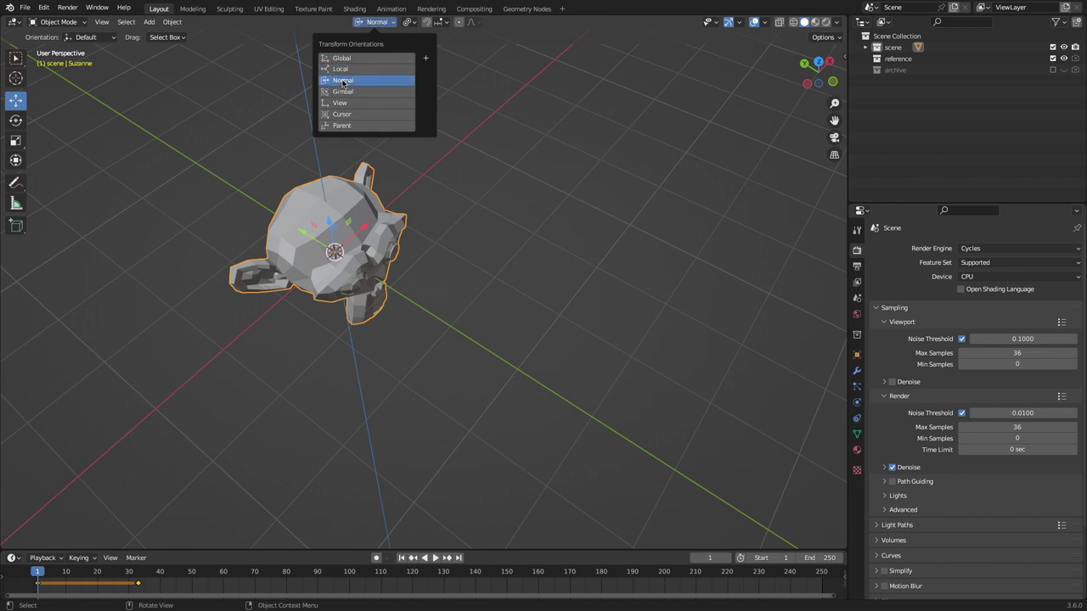
{"action": "left_click", "coordinate": [343, 72]}
Enter Edit Mode on the monkey head and select several individual faces of the skull one after another.
{"action": "scroll", "coordinate": [416, 126], "scroll_direction": "left", "scroll_amount": 5}
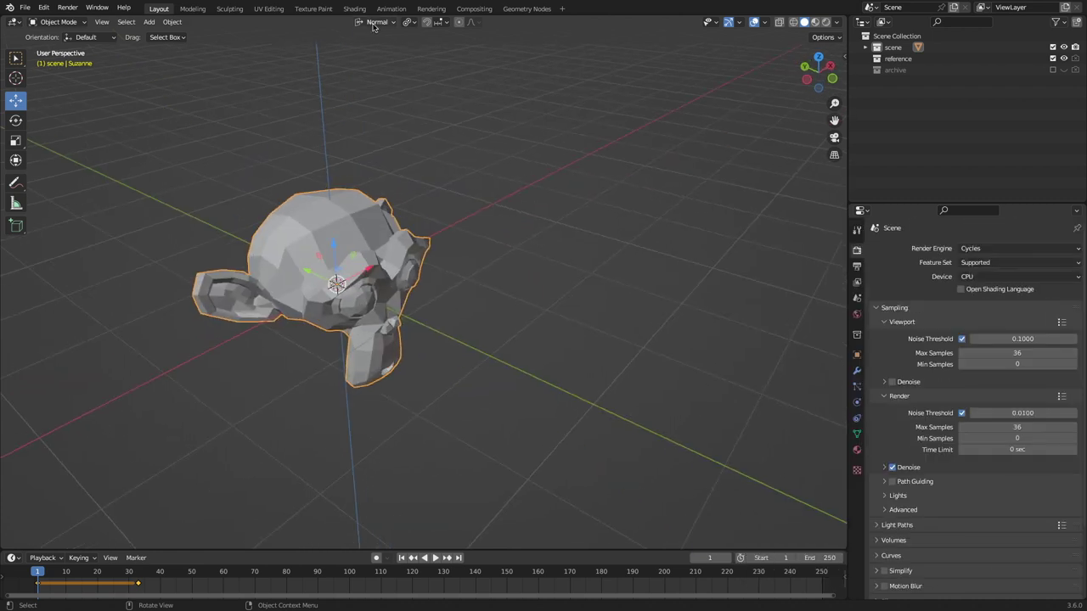
{"action": "scroll", "coordinate": [316, 178], "scroll_direction": "left", "scroll_amount": 2, "text": "shift"}
{"action": "scroll", "coordinate": [316, 177], "scroll_direction": "up", "scroll_amount": 3, "text": "ctrl"}
{"action": "scroll", "coordinate": [316, 177], "scroll_direction": "left", "scroll_amount": 4, "text": "shift"}
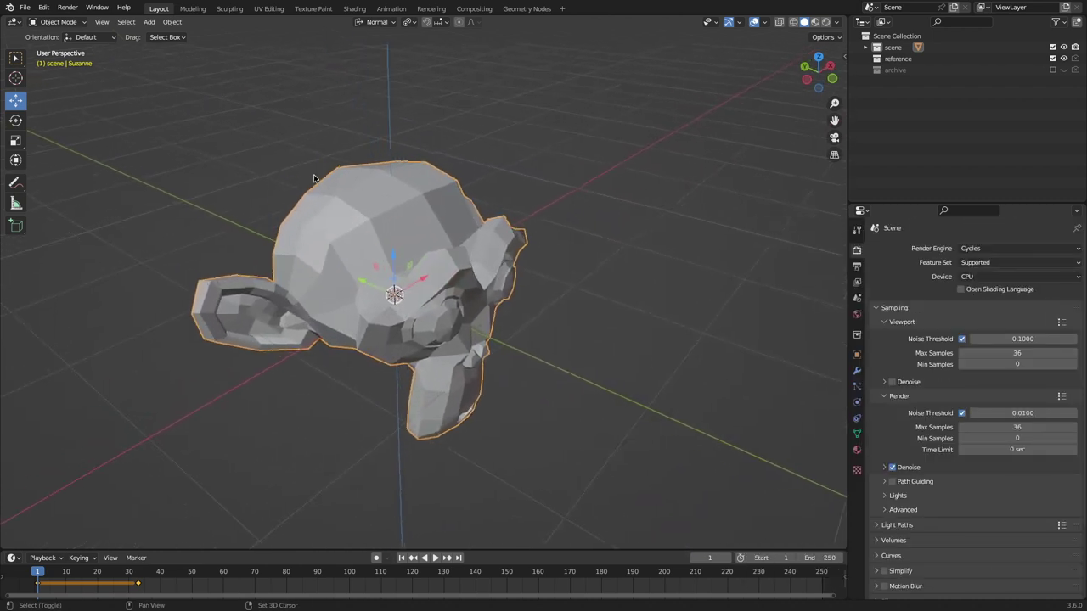
{"action": "key", "text": "Tab"}
{"action": "left_click", "coordinate": [399, 228]}
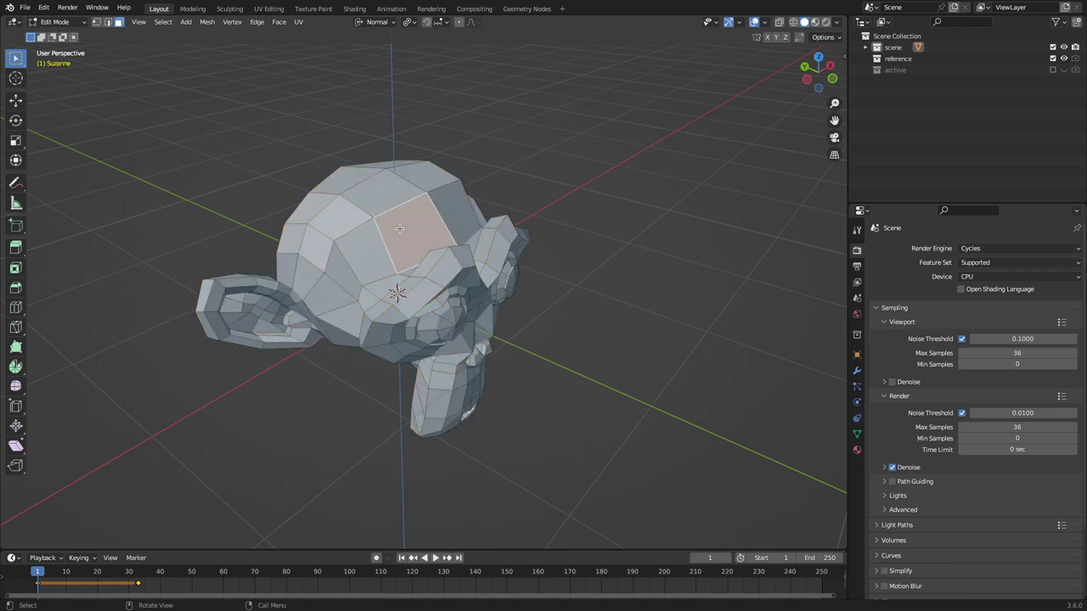
{"action": "left_click", "coordinate": [381, 189]}
{"action": "left_click", "coordinate": [366, 230]}
{"action": "left_click", "coordinate": [346, 219]}
{"action": "left_click", "coordinate": [342, 257]}
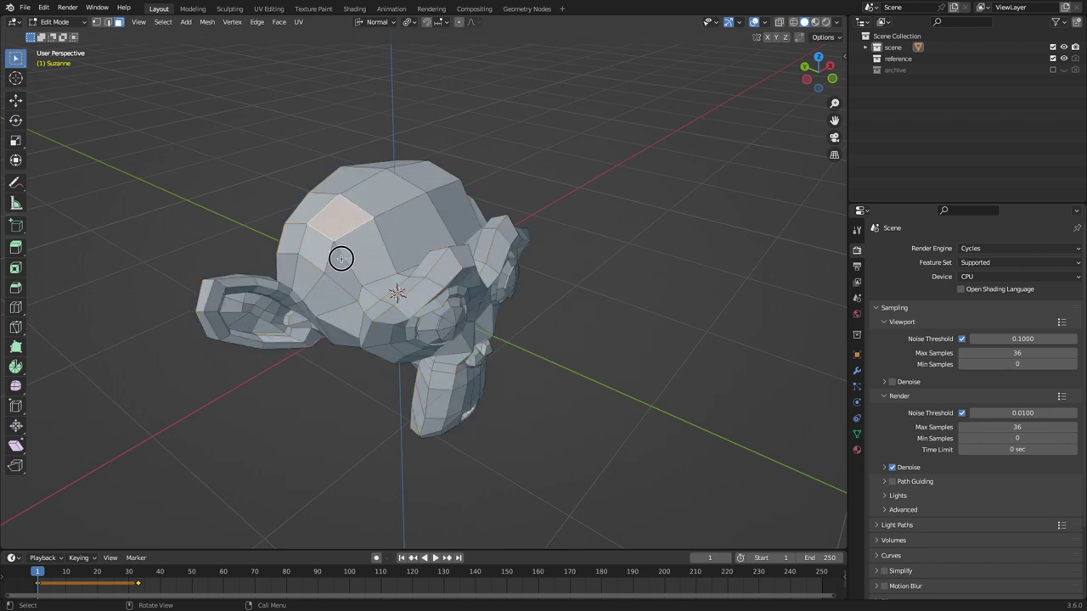
{"action": "left_click", "coordinate": [304, 253]}
Return to Object Mode and rotate the monkey head in the top view.
{"action": "mouse_move", "coordinate": [304, 253]}
{"action": "middle_mouse_down"}
{"action": "mouse_move", "coordinate": [335, 278]}
{"action": "mouse_move", "coordinate": [299, 253]}
{"action": "middle_mouse_up"}
{"action": "scroll", "coordinate": [303, 256], "scroll_direction": "down", "scroll_amount": 3}
{"action": "key", "text": "Tab"}
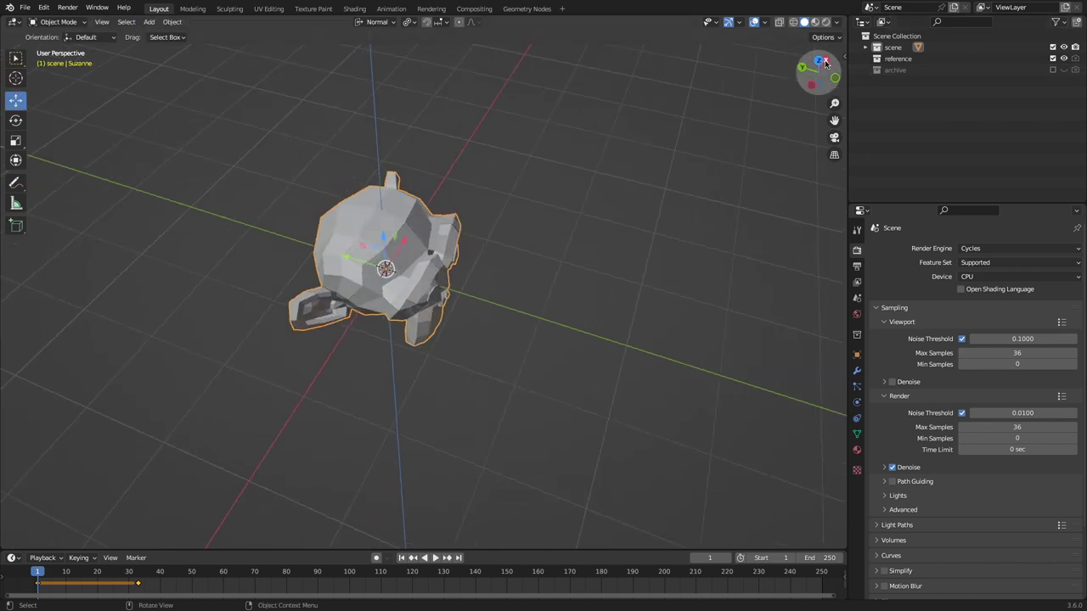
{"action": "left_click", "coordinate": [817, 66]}
{"action": "key", "text": "r"}
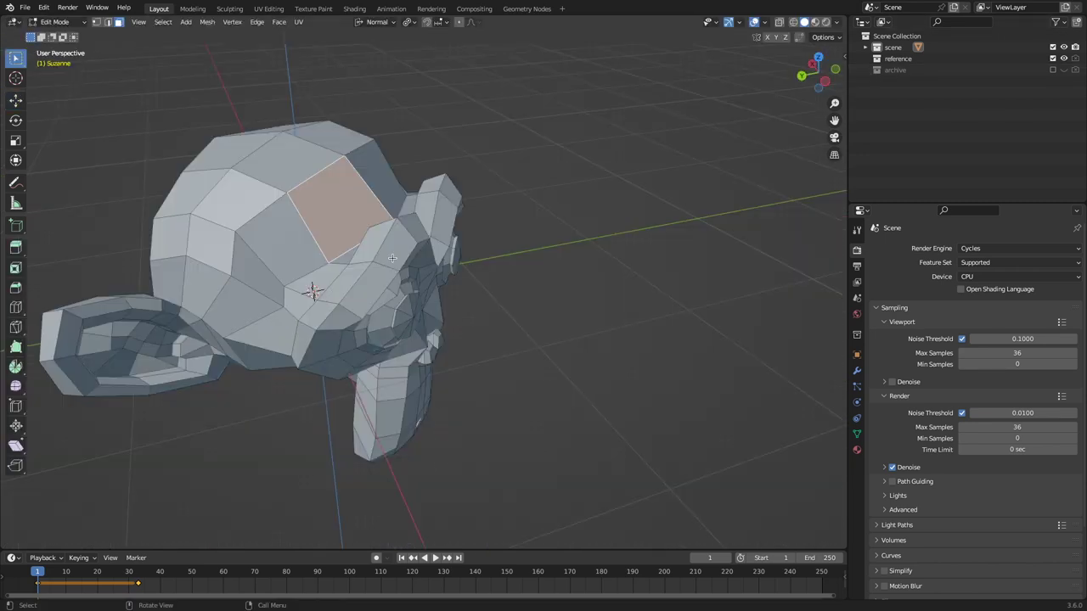
Annotate an arrow pointing outward from the selected forehead face to mark its normal direction.
{"action": "scroll", "coordinate": [392, 258], "scroll_direction": "up", "scroll_amount": 2}
{"action": "middle_click_drag", "start_coordinate": [392, 258], "coordinate": [251, 247]}
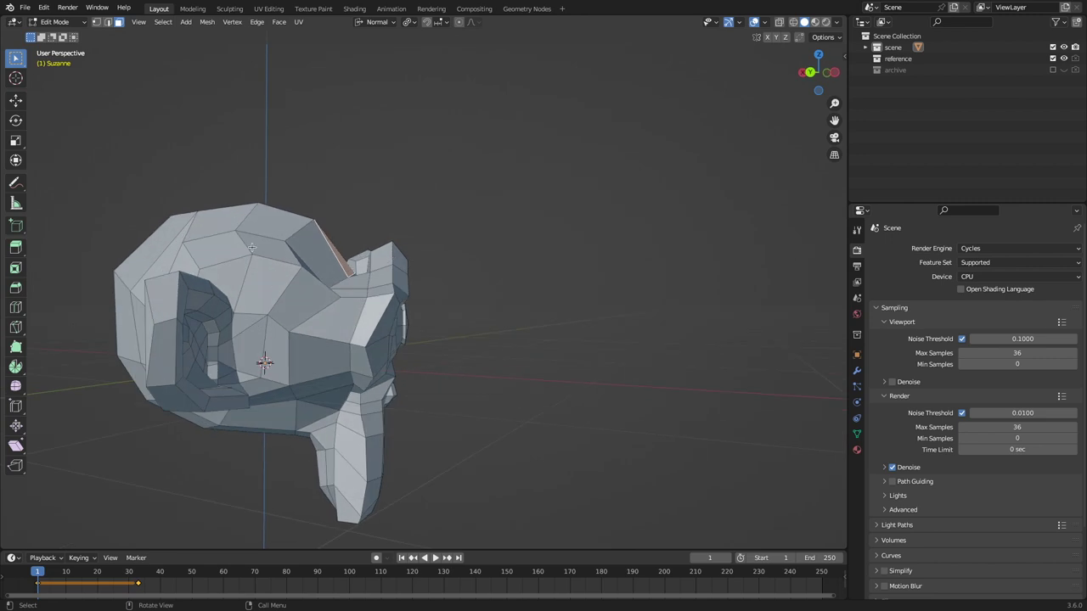
{"action": "left_click", "coordinate": [15, 183]}
{"action": "left_click_drag", "start_coordinate": [15, 183], "coordinate": [73, 182]}
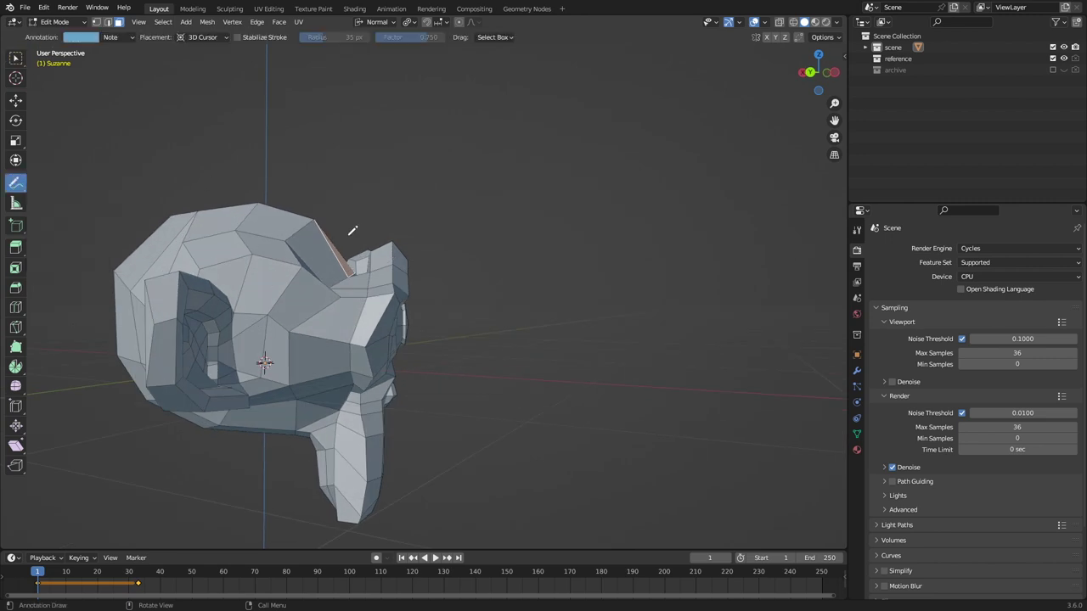
{"action": "mouse_move", "coordinate": [348, 236]}
{"action": "left_mouse_down"}
{"action": "mouse_move", "coordinate": [571, 149]}
{"action": "mouse_move", "coordinate": [481, 162]}
{"action": "left_mouse_up"}
{"action": "middle_click_drag", "start_coordinate": [481, 163], "coordinate": [459, 184]}
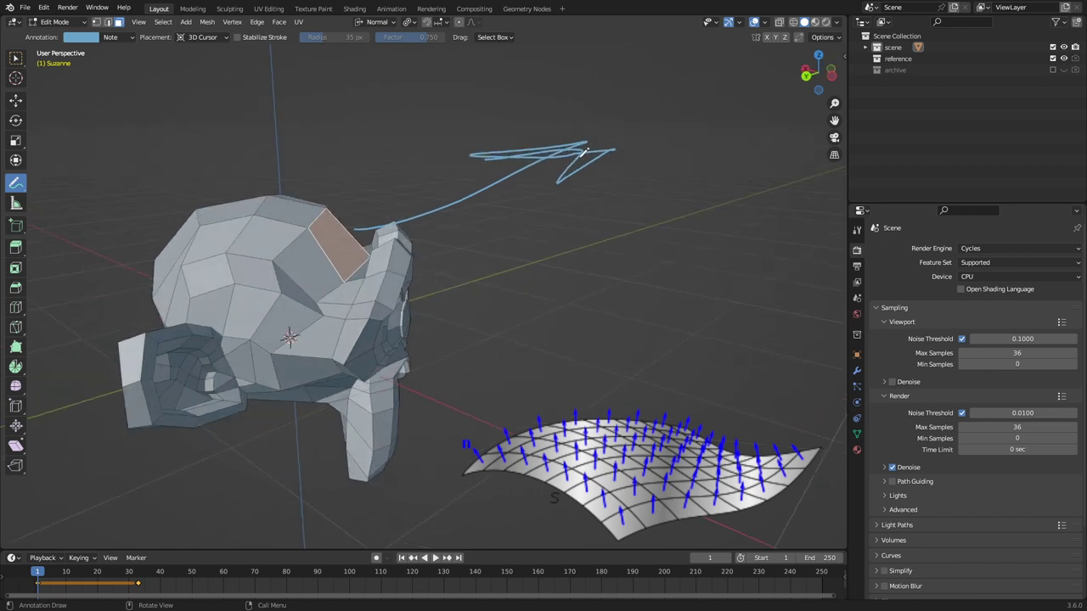
Set the transform orientation to Local and try to move the selected forehead face along the local X axis.
{"action": "mouse_move", "coordinate": [193, 274]}
{"action": "middle_mouse_down"}
{"action": "mouse_move", "coordinate": [276, 256]}
{"action": "mouse_move", "coordinate": [192, 274]}
{"action": "middle_mouse_up"}
{"action": "scroll", "coordinate": [193, 274], "scroll_direction": "down", "scroll_amount": 1}
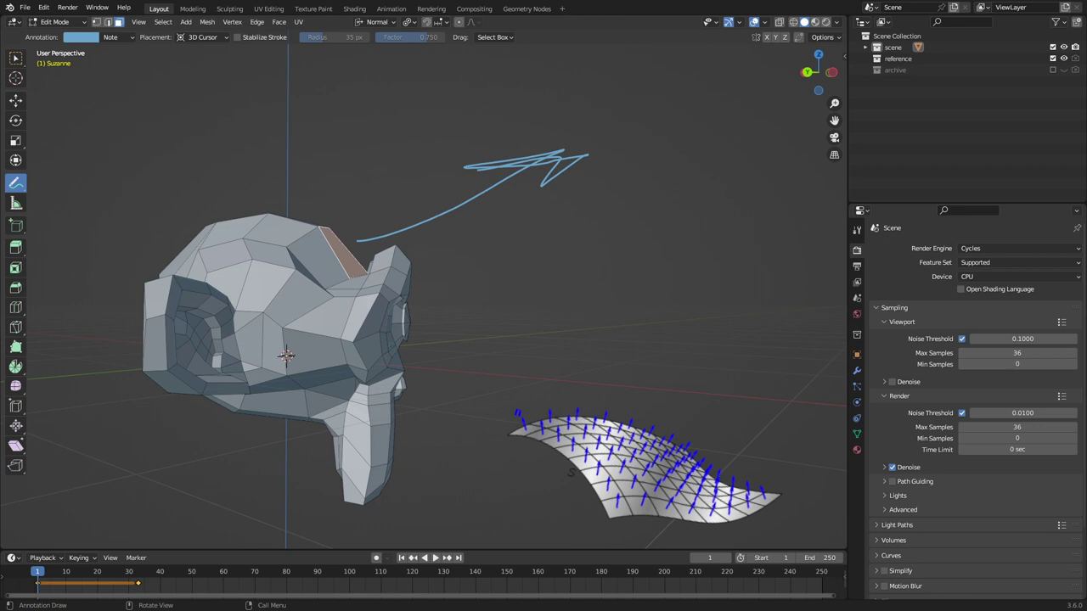
{"action": "left_click", "coordinate": [15, 58]}
{"action": "left_click", "coordinate": [377, 22]}
{"action": "left_click", "coordinate": [356, 68]}
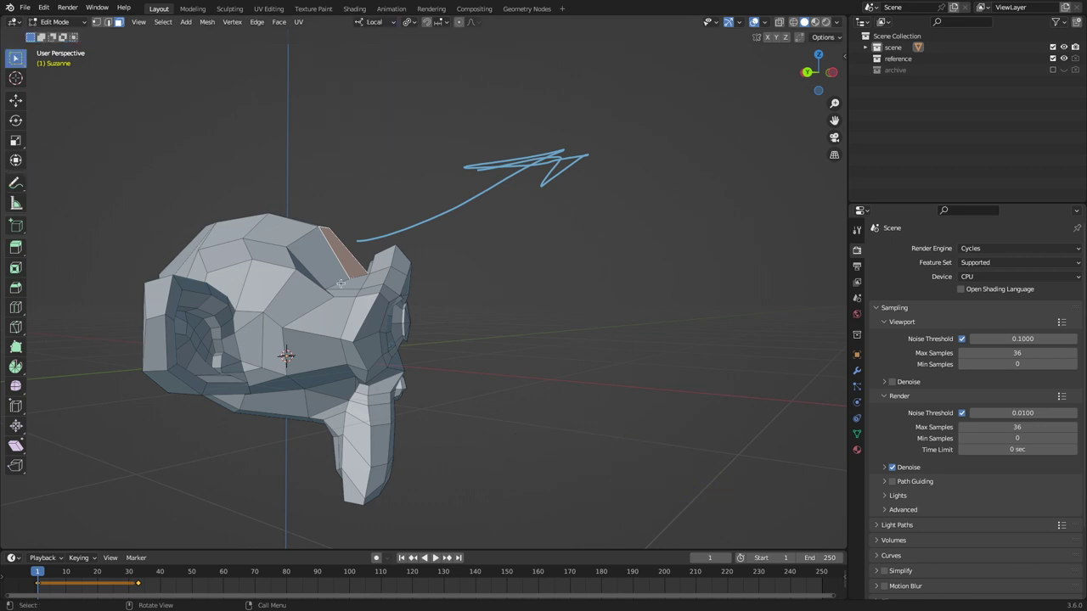
{"action": "key", "text": "g"}
{"action": "key", "text": "x"}
{"action": "right_click", "coordinate": [516, 297]}
Move the selected forehead face far out from the head along the local Y axis.
{"action": "middle_click_drag", "start_coordinate": [517, 296], "coordinate": [518, 296]}
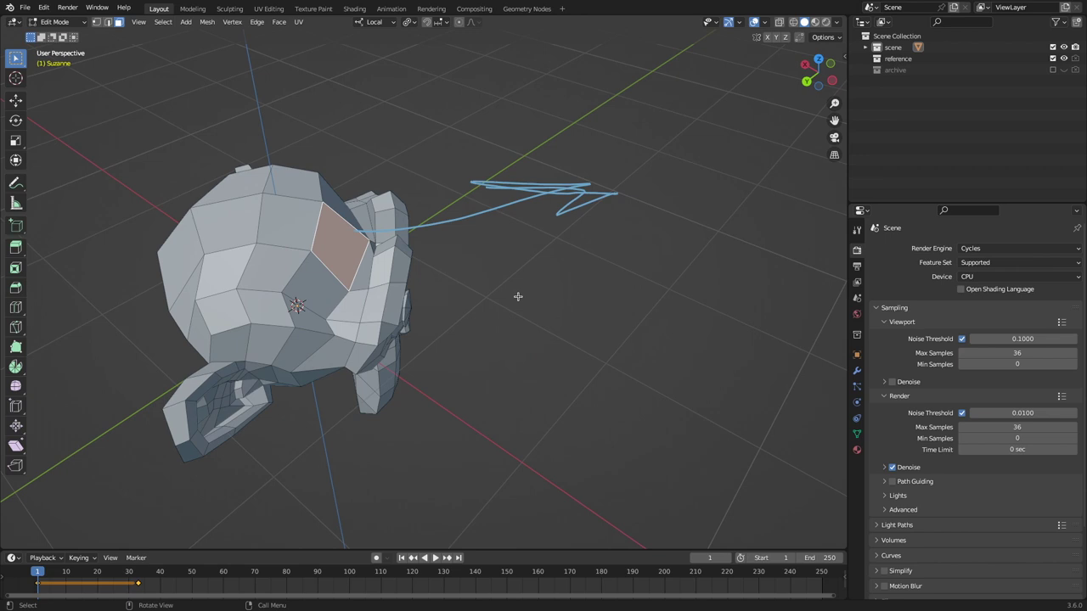
{"action": "key", "text": "g"}
{"action": "key", "text": "y"}
{"action": "left_click", "coordinate": [382, 365]}
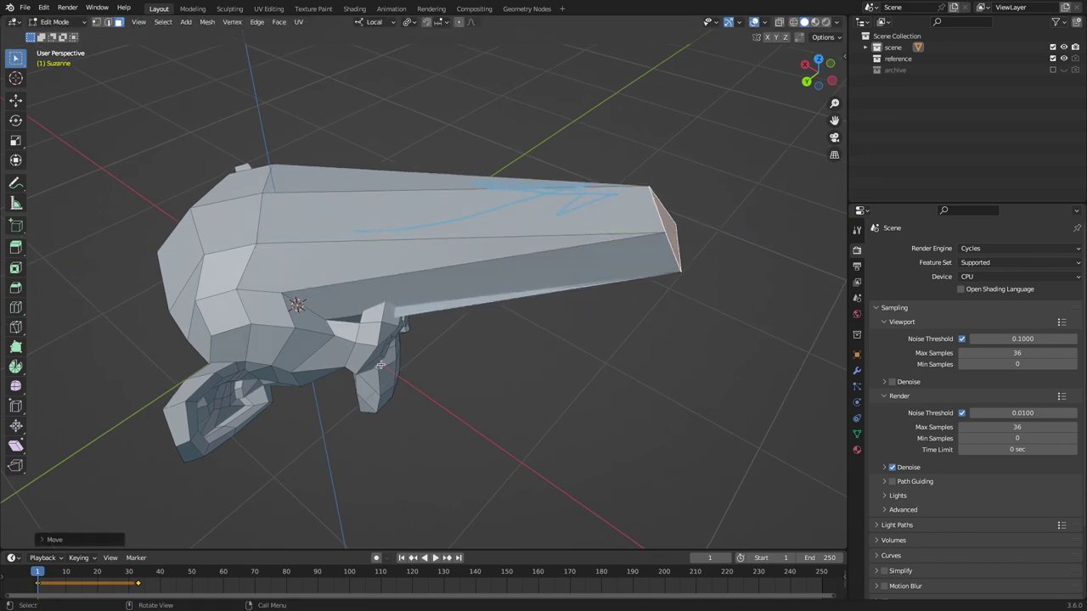
Set the transform orientation to Normal and try to move the selected forehead face along its normal Z axis.
{"action": "middle_click_drag", "start_coordinate": [381, 365], "coordinate": [626, 165]}
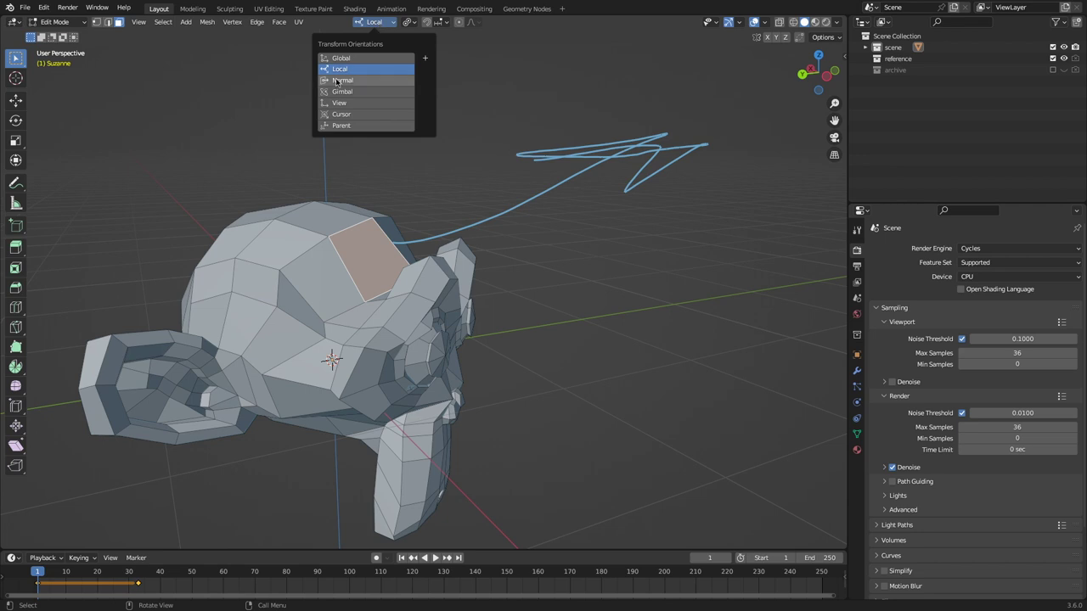
{"action": "left_click", "coordinate": [344, 80]}
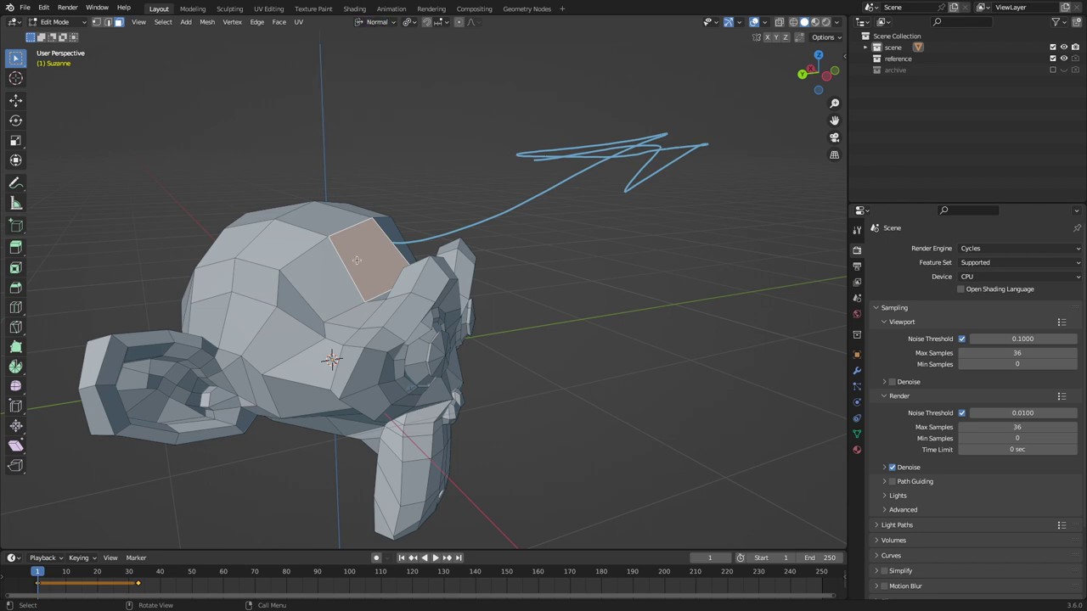
{"action": "key", "text": "g"}
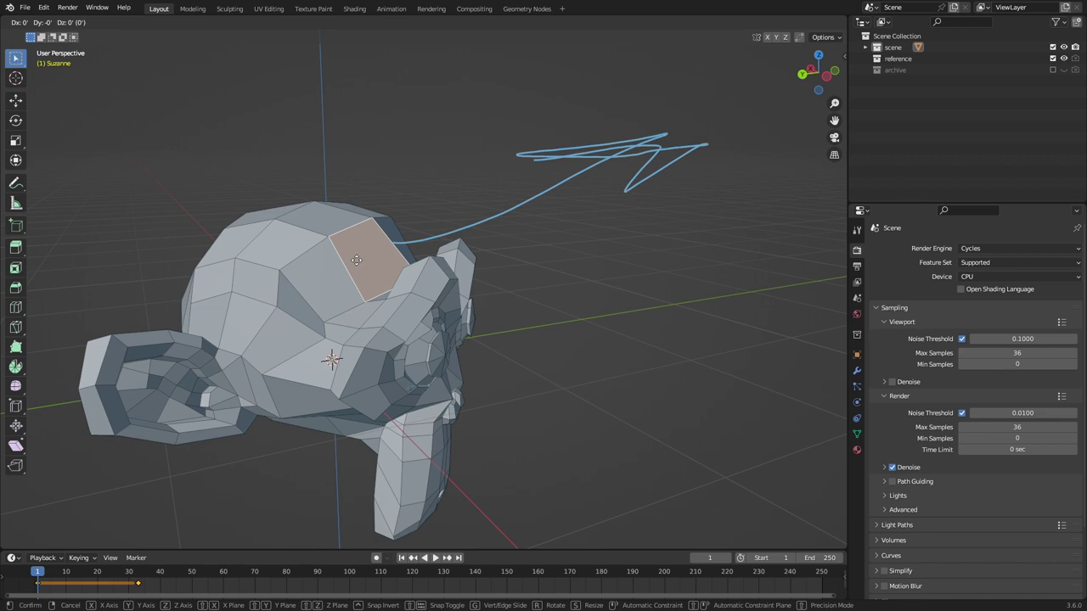
{"action": "key", "text": "z"}
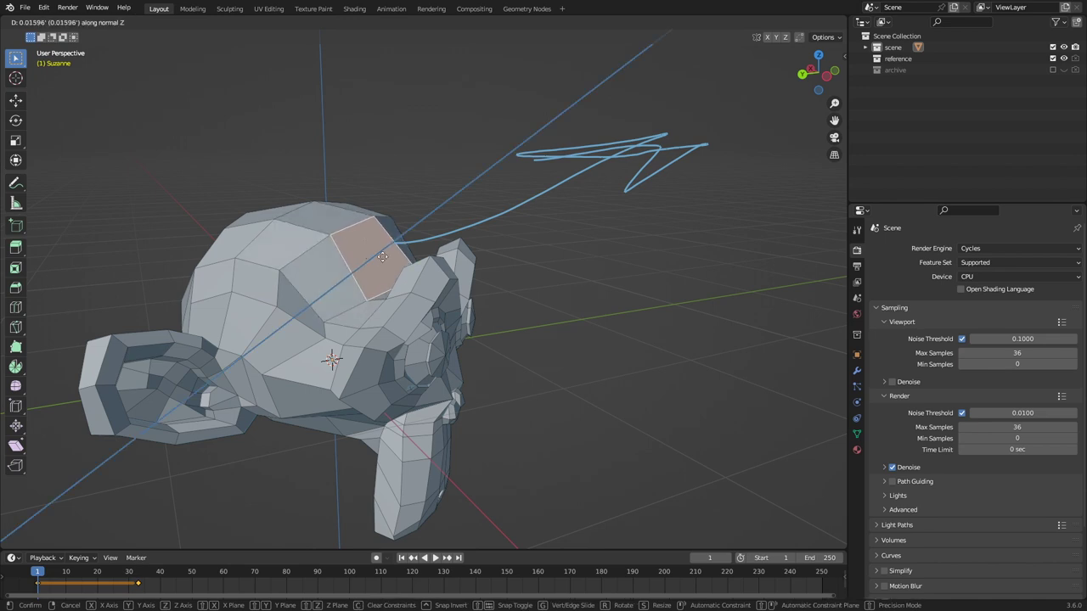
{"action": "right_click", "coordinate": [525, 214]}
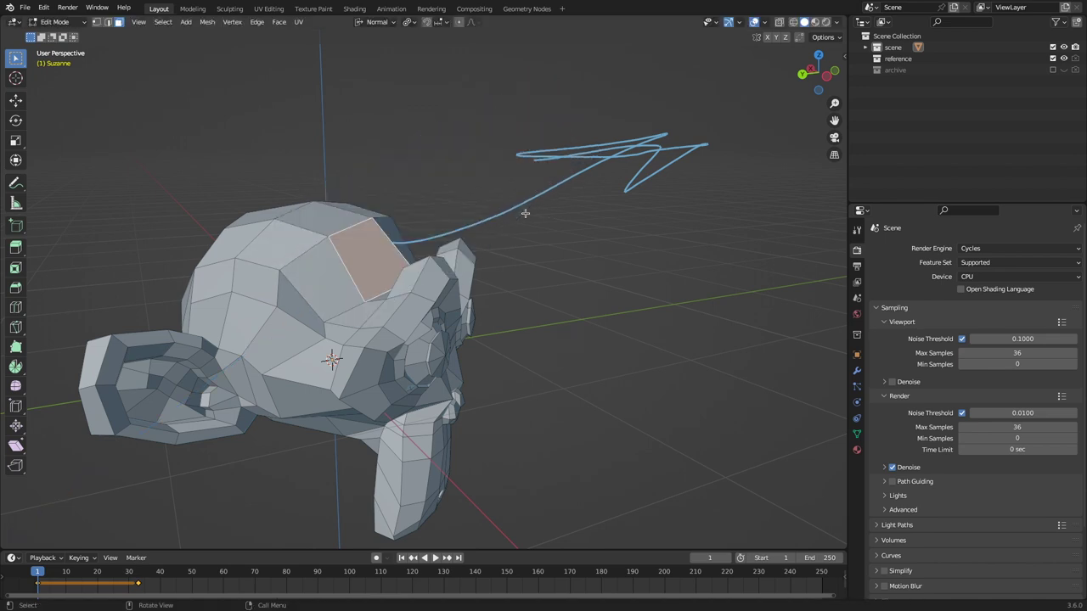
Return to Object Mode and delete the monkey head from the scene.
{"action": "middle_click_drag", "start_coordinate": [524, 213], "coordinate": [525, 213]}
{"action": "middle_click_drag", "start_coordinate": [613, 208], "coordinate": [613, 208]}
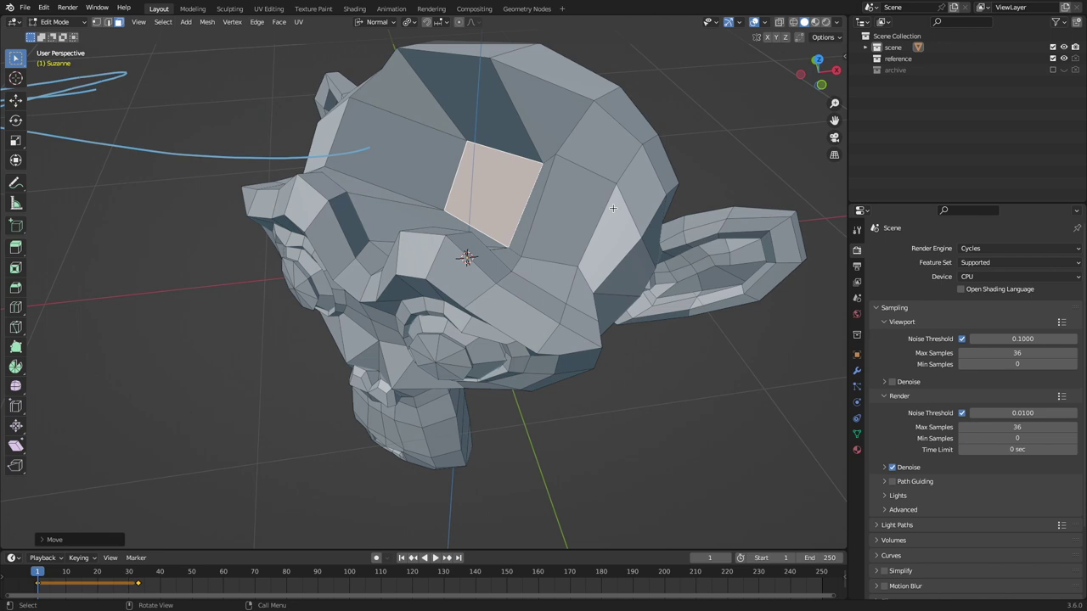
{"action": "key", "text": "Tab"}
{"action": "key", "text": "x"}
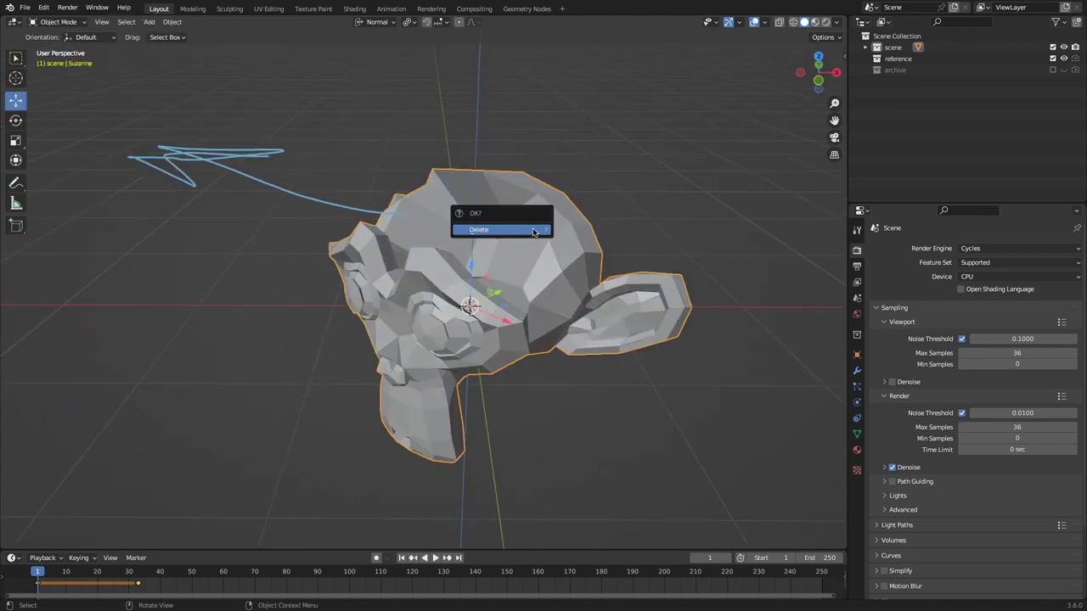
{"action": "left_click", "coordinate": [533, 231]}
{"action": "middle_click_drag", "start_coordinate": [532, 227], "coordinate": [532, 228]}
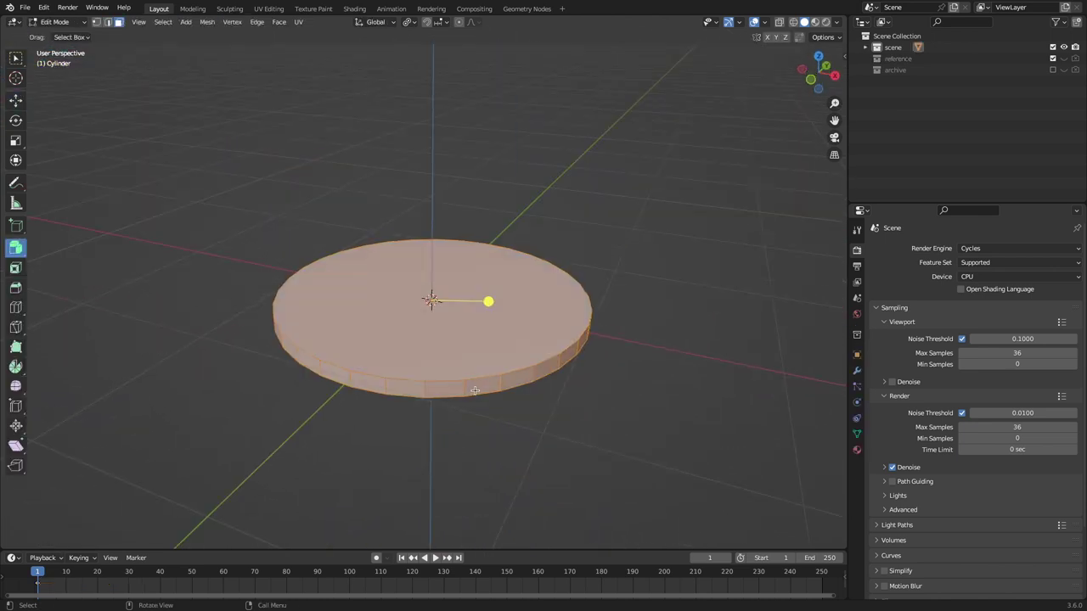
Use Checker Deselect on the cylinder's rim face loop and extrude the remaining alternate faces individually outward as gear teeth.
{"action": "left_click", "coordinate": [465, 388]}
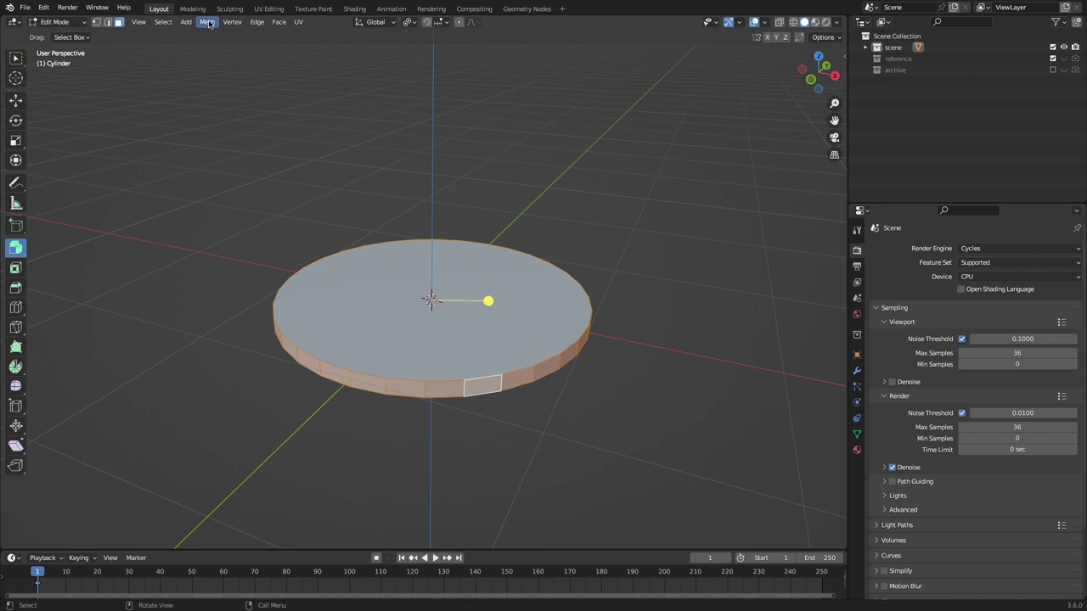
{"action": "left_click", "coordinate": [162, 22]}
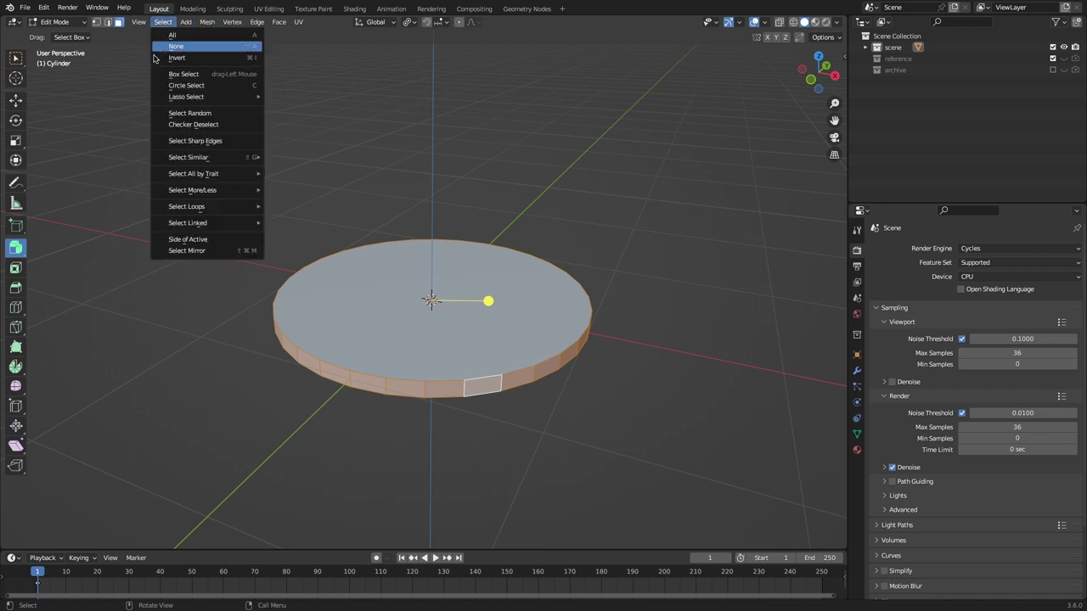
{"action": "left_click", "coordinate": [172, 125]}
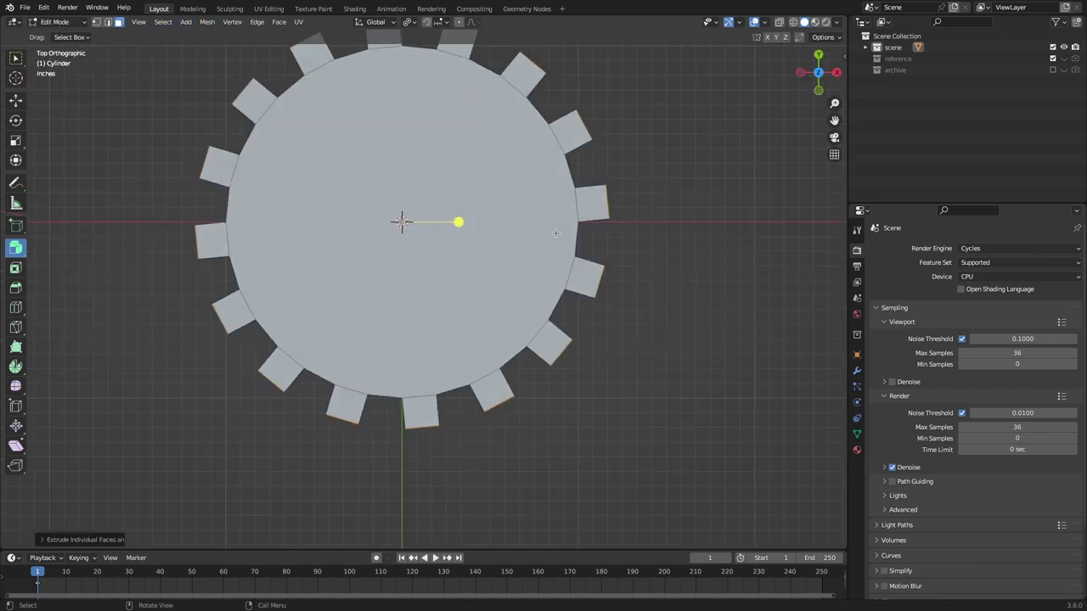
Set the transform orientation to Local with the outer faces of the gear teeth selected.
{"action": "middle_click_drag", "start_coordinate": [606, 204], "coordinate": [594, 231], "text": "shift"}
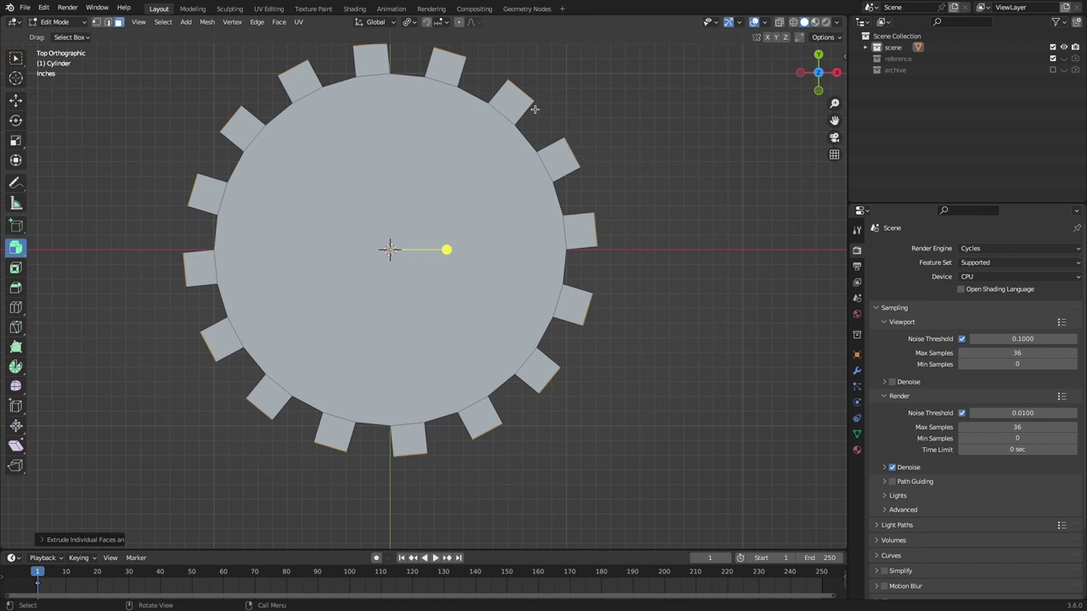
{"action": "left_click", "coordinate": [355, 25]}
{"action": "mouse_move", "coordinate": [667, 177]}
{"action": "middle_mouse_down"}
{"action": "mouse_move", "coordinate": [521, 102]}
{"action": "mouse_move", "coordinate": [790, 172]}
{"action": "mouse_move", "coordinate": [657, 180]}
{"action": "middle_mouse_up"}
{"action": "left_click", "coordinate": [385, 25]}
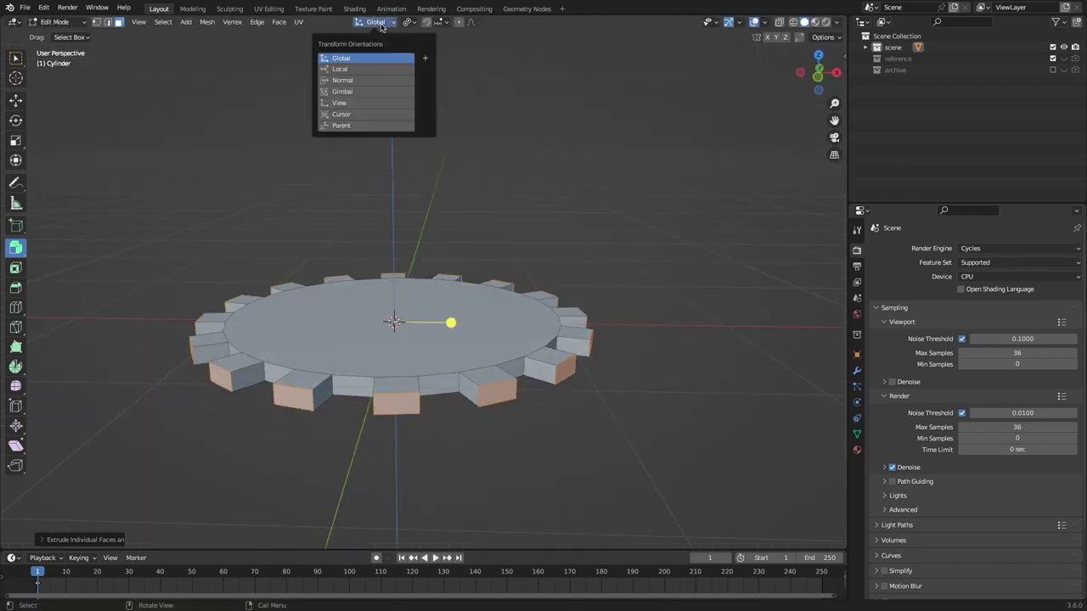
{"action": "left_click", "coordinate": [364, 69]}
{"action": "middle_click_drag", "start_coordinate": [510, 187], "coordinate": [620, 260]}
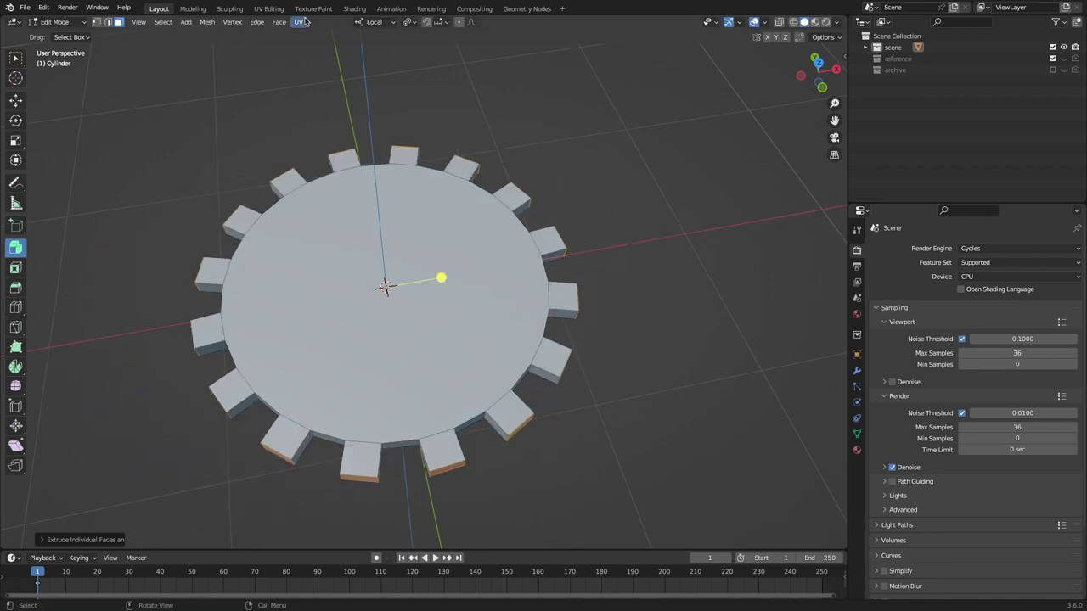
Set the transform orientation to Normal and move the teeth's outer faces along their normal X axis in top view.
{"action": "left_click", "coordinate": [375, 23]}
{"action": "left_click", "coordinate": [343, 80]}
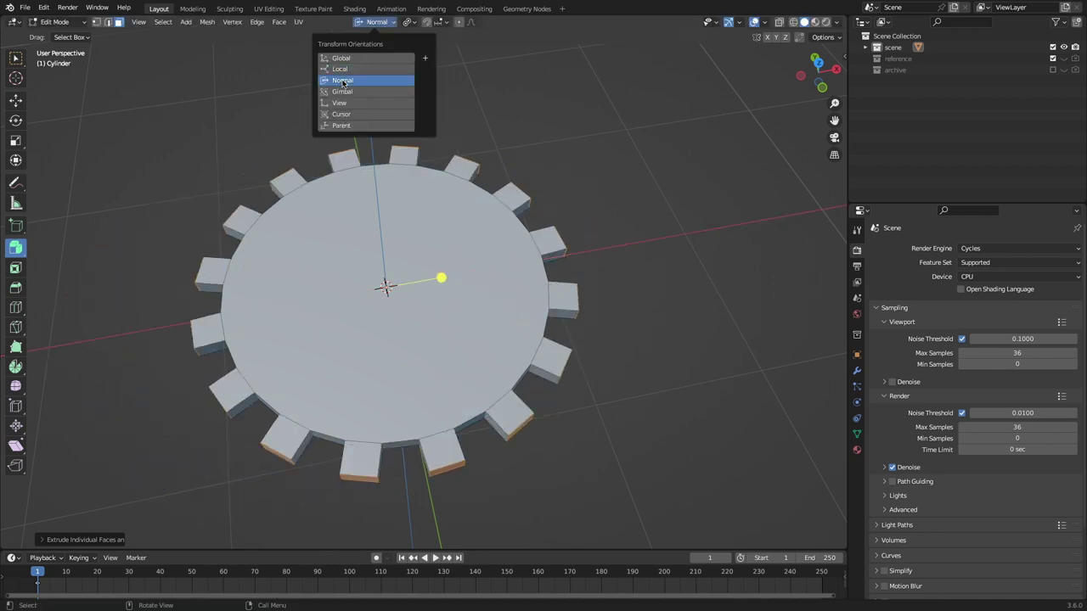
{"action": "key", "text": "KP_7"}
{"action": "key", "text": "g"}
{"action": "key", "text": "x"}
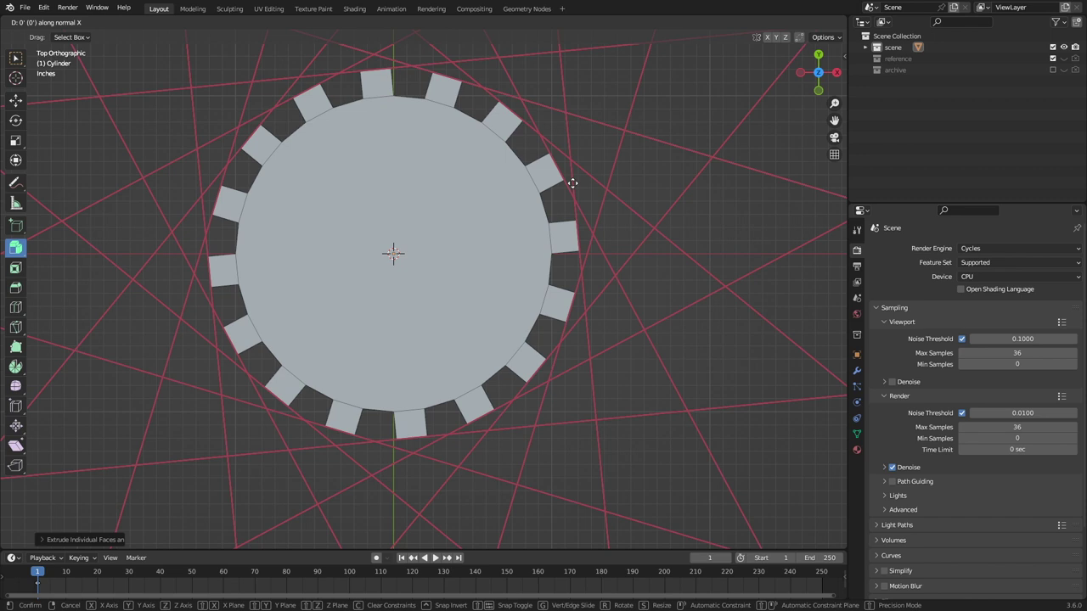